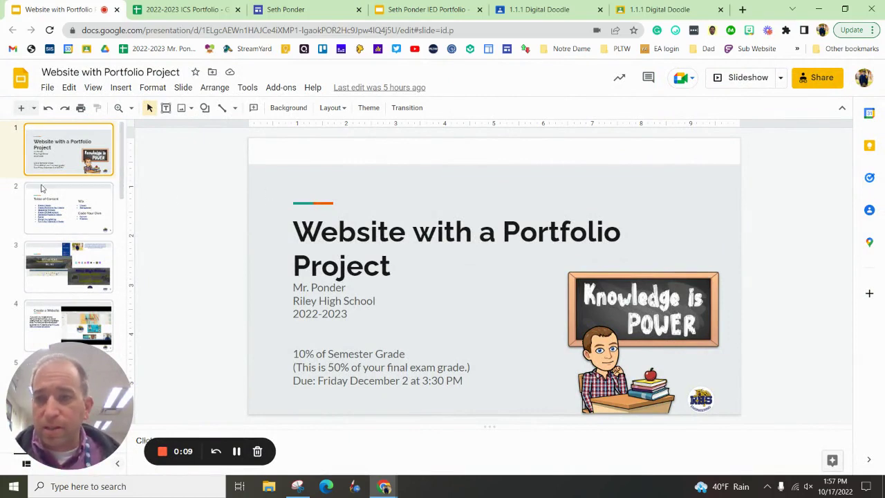
Step: Page through slides 2–4 to Create a Website, then switch to the Introduction to Computer Science site page
click(83, 203)
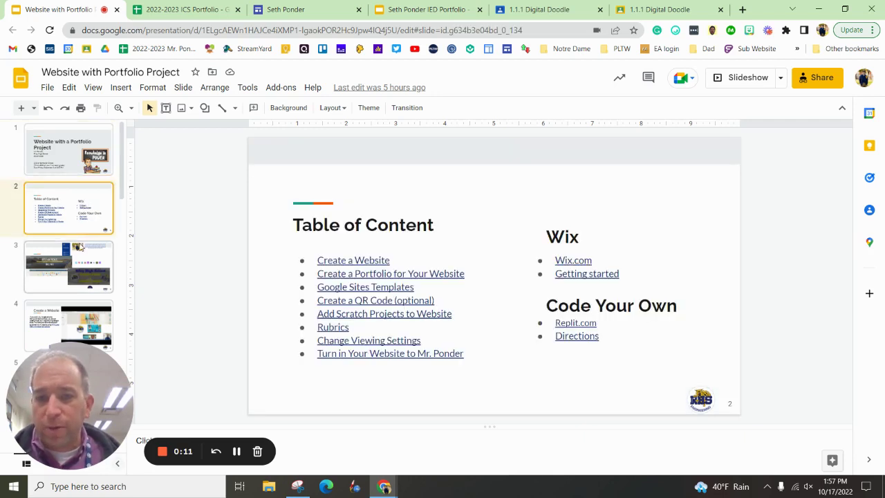
scroll(80, 261, down, 3)
click(80, 172)
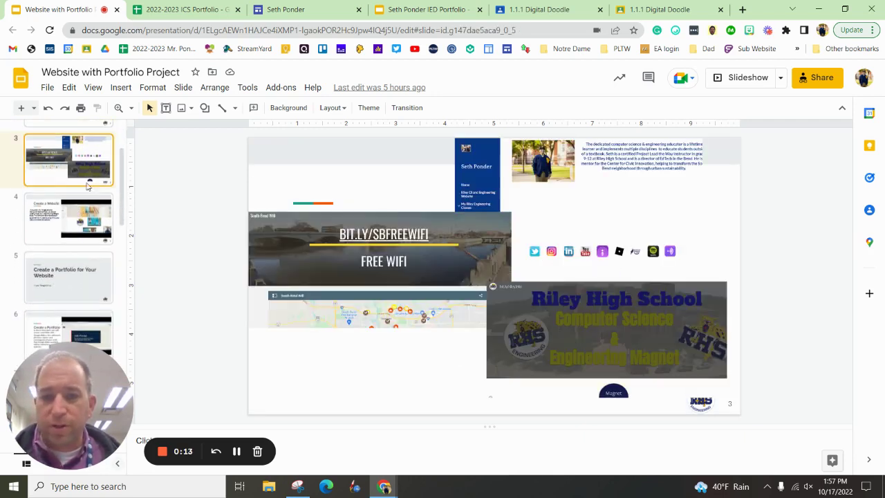
click(80, 222)
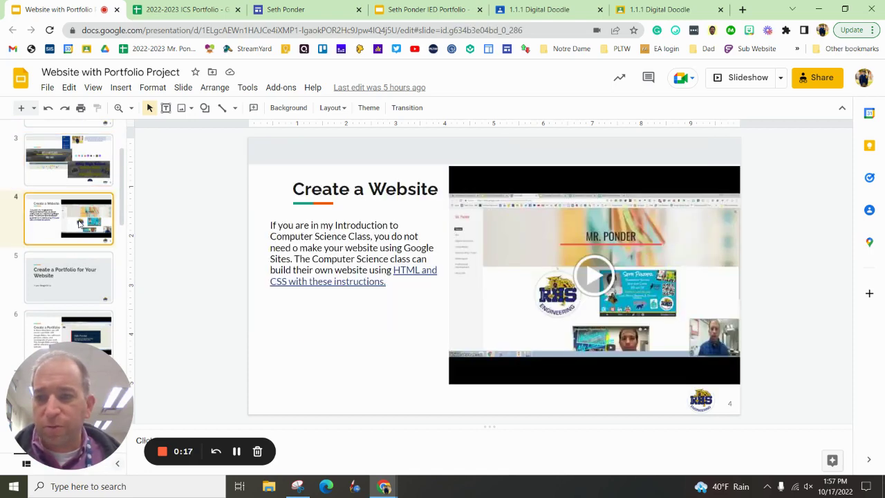
click(297, 11)
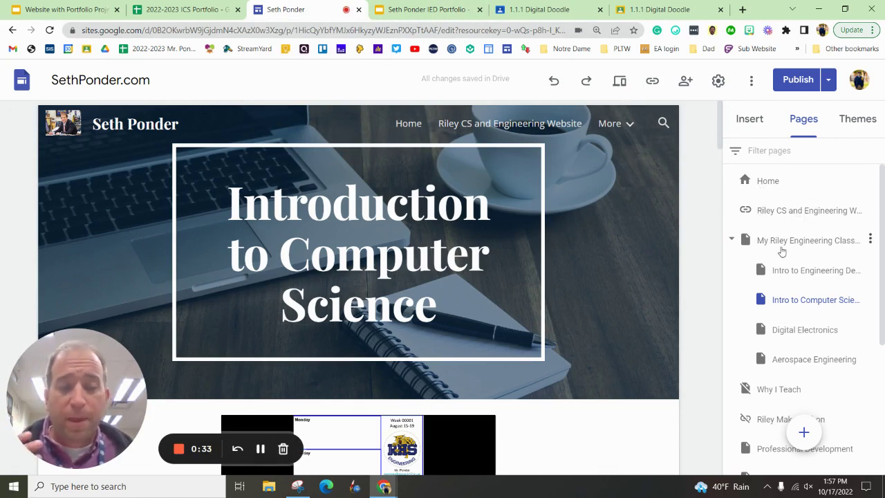
Step: Scroll the site's Pages panel, then go back to the Website with Portfolio Project deck
mouse_move(631, 275)
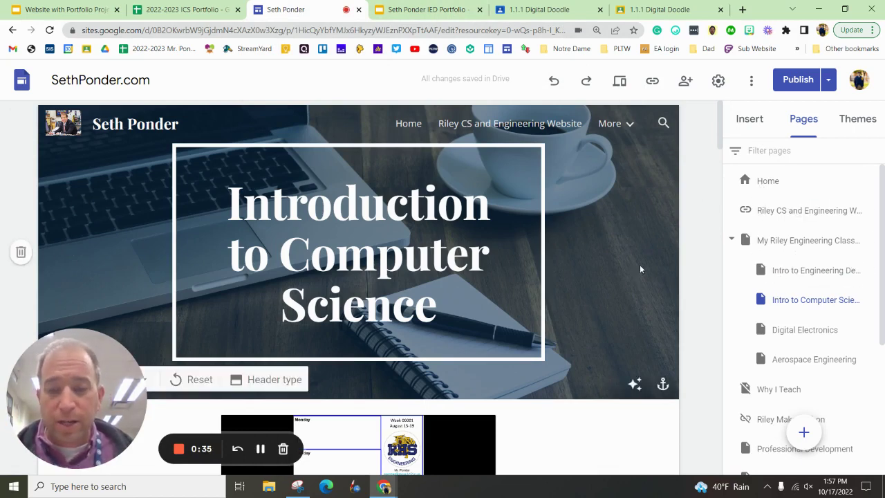
scroll(791, 315, down, 1)
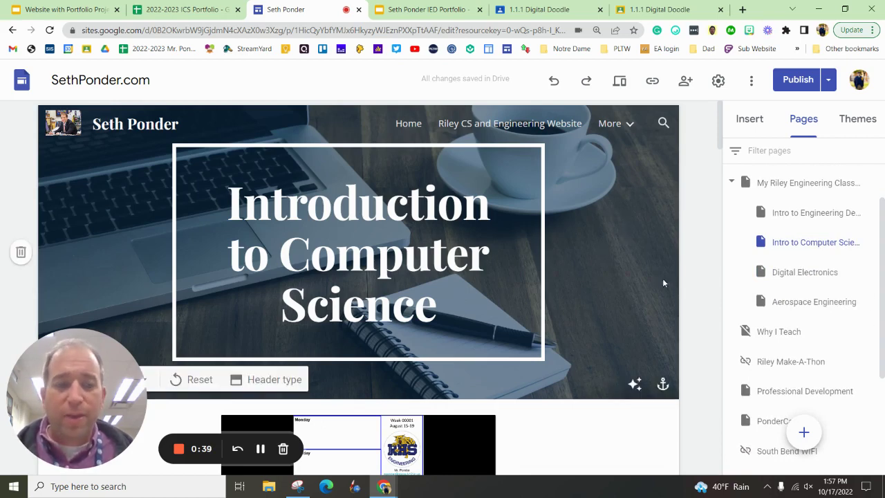
scroll(790, 327, down, 2)
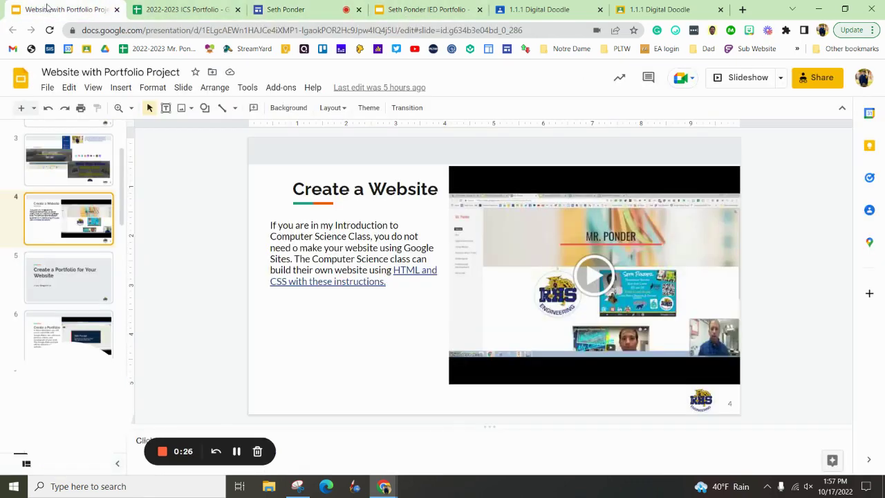
click(65, 10)
Step: View the Create a Portfolio slide in the deck
scroll(69, 277, down, 3)
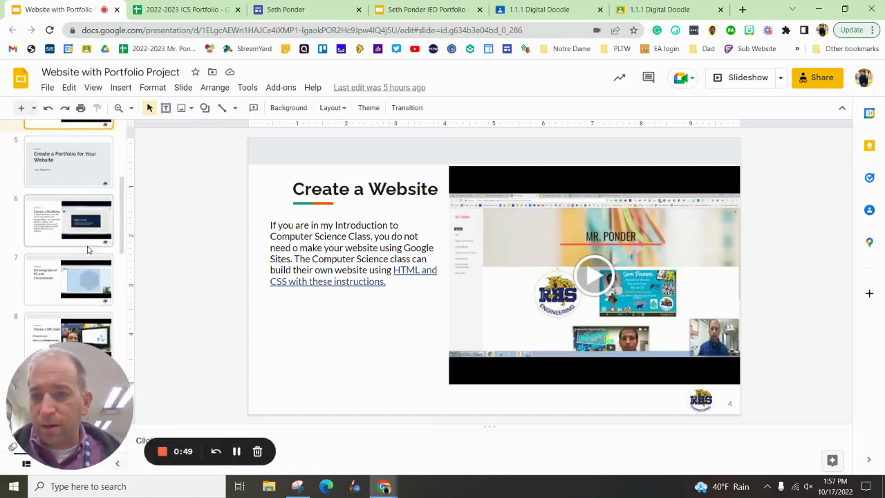
click(88, 242)
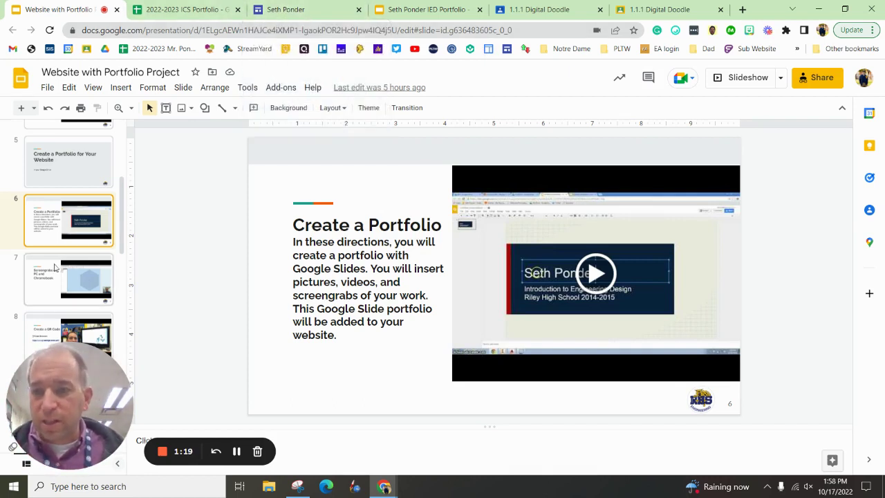
Step: Go to the Rubrics slide and follow its Introduction to Computer Science link
scroll(88, 238, down, 1)
scroll(87, 238, down, 2)
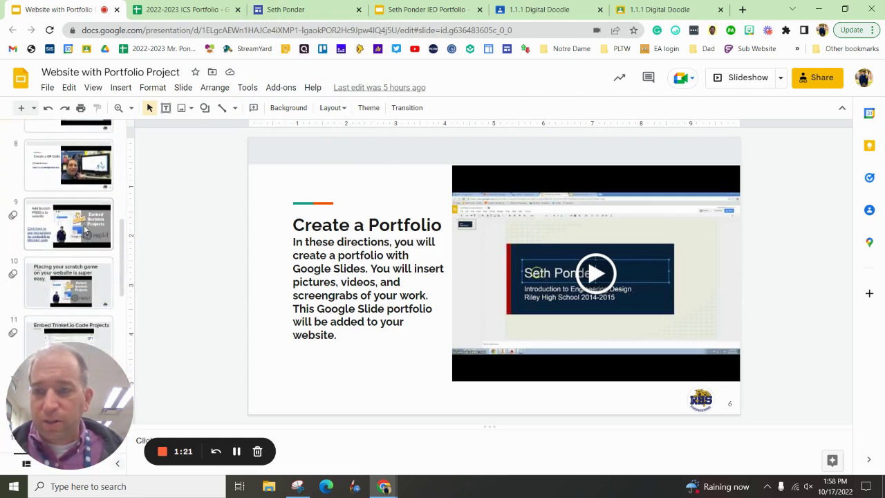
scroll(60, 216, down, 2)
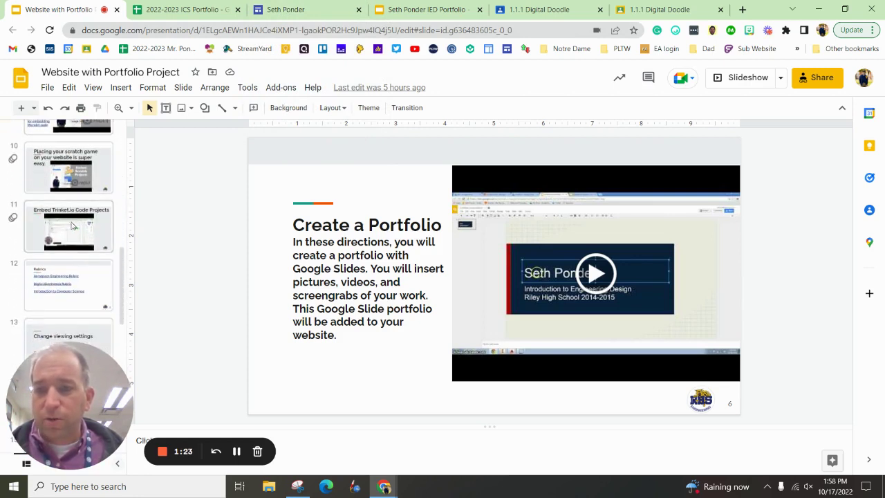
click(92, 279)
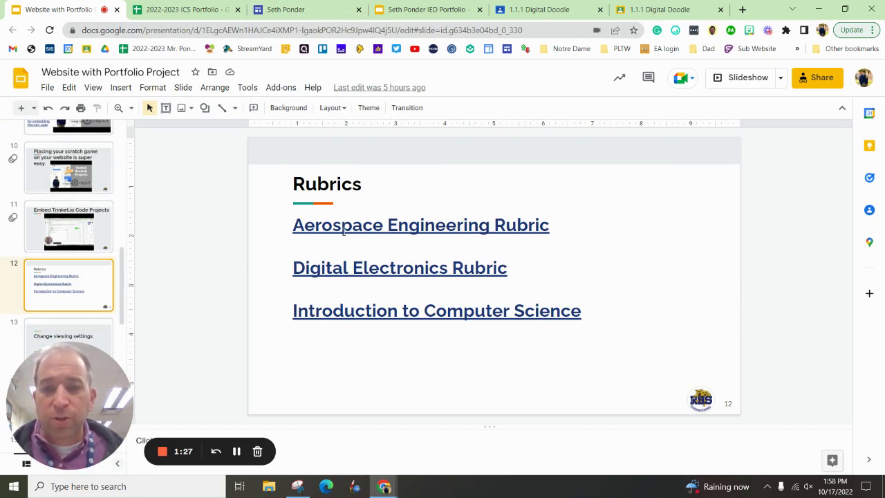
click(346, 312)
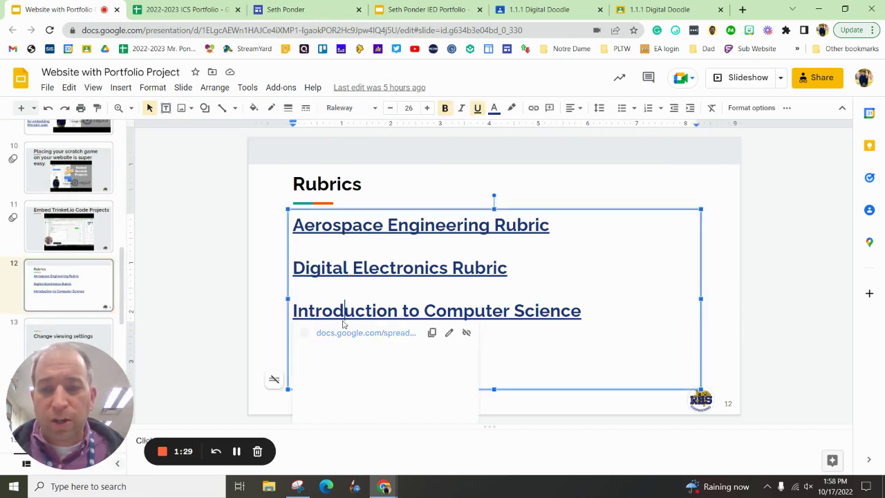
Step: Review the rubric's Home Page, Computer Science Page and screengrab items, then return to Sites
click(194, 9)
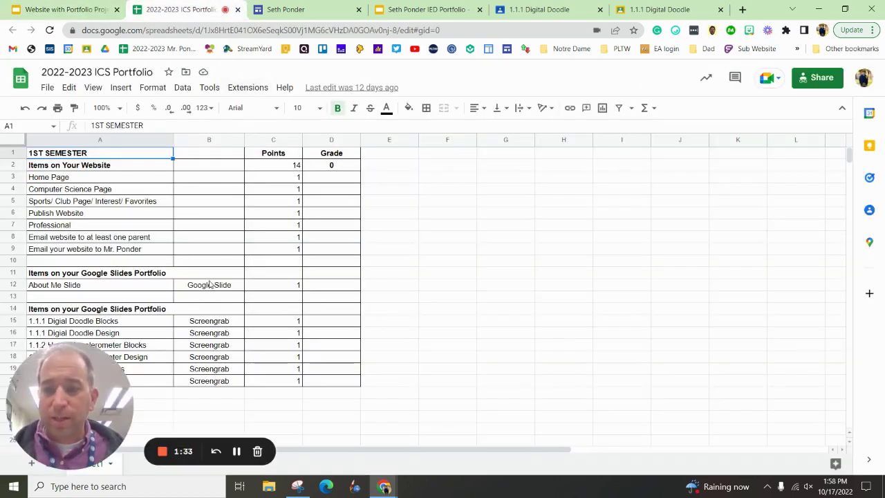
scroll(191, 301, down, 2)
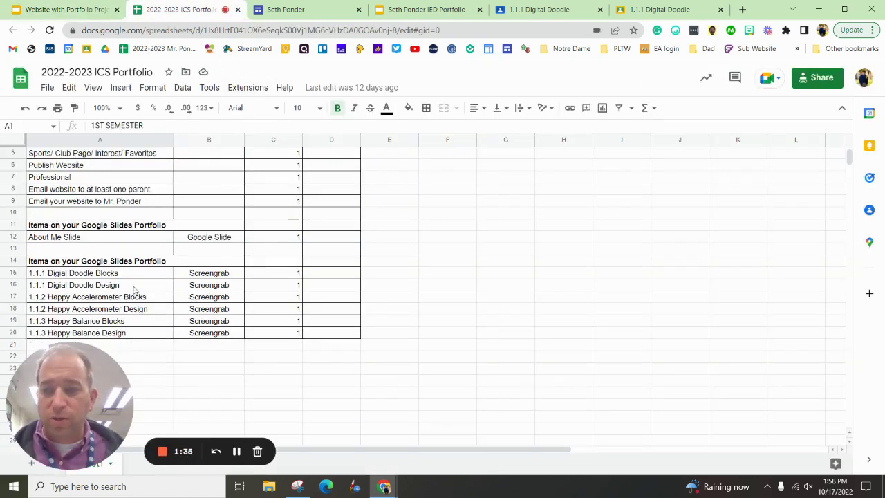
scroll(187, 285, up, 2)
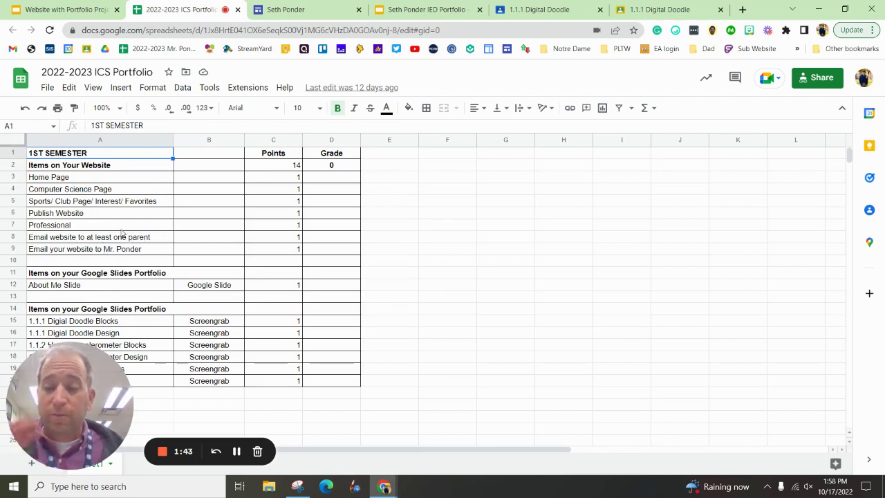
click(45, 179)
click(53, 192)
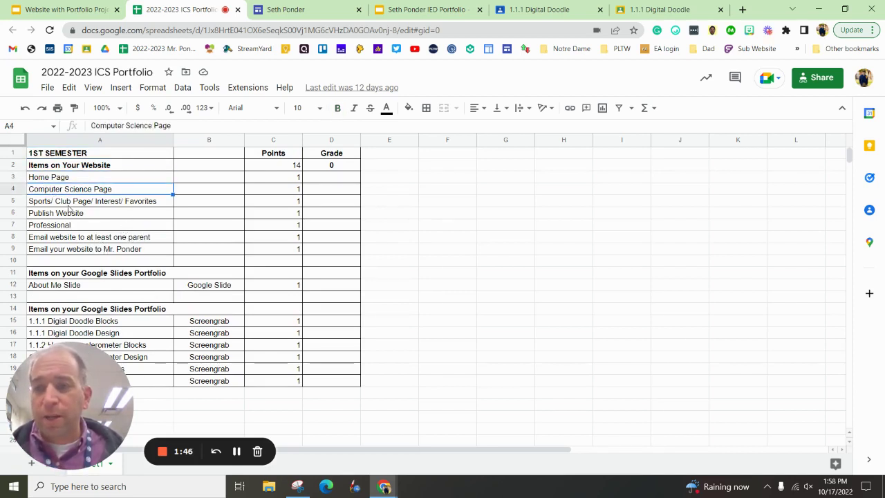
click(138, 323)
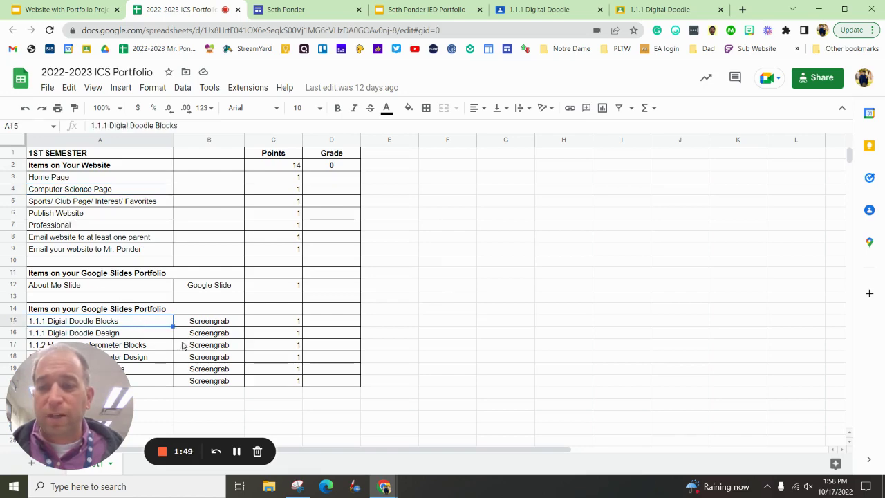
click(326, 7)
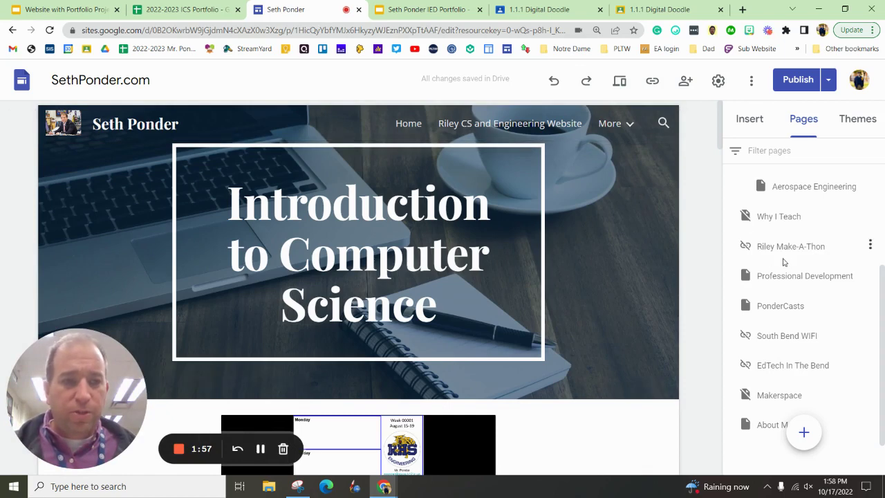
Step: Open the Intro to Computer Science page, check its embedded slide deck, then switch to IED Portfolio
scroll(788, 221, up, 5)
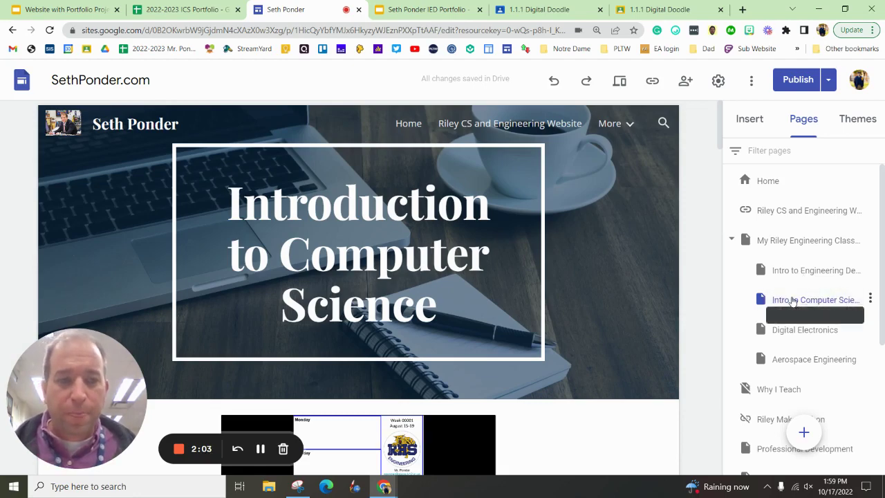
click(792, 299)
scroll(656, 304, down, 1)
scroll(622, 298, down, 2)
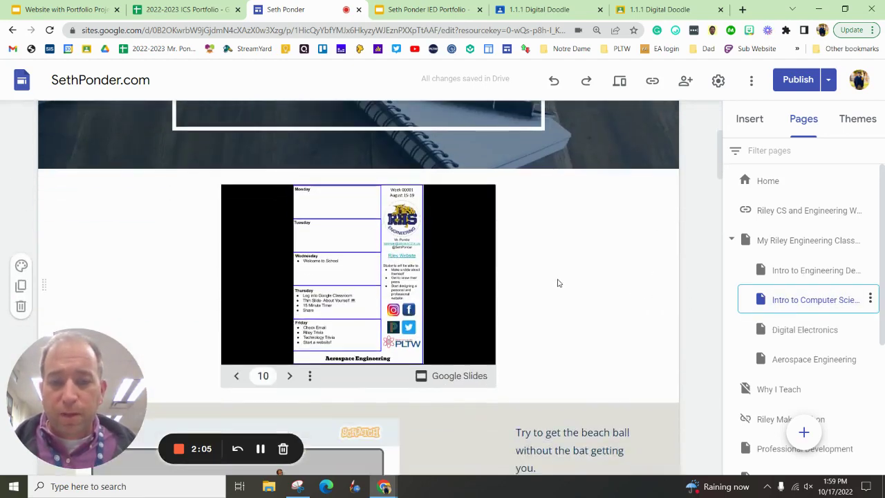
scroll(557, 283, down, 2)
scroll(572, 261, up, 2)
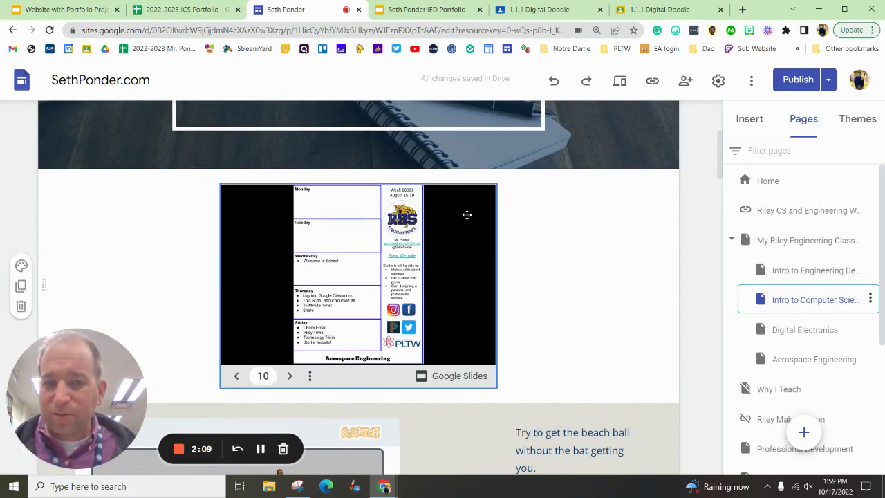
click(428, 10)
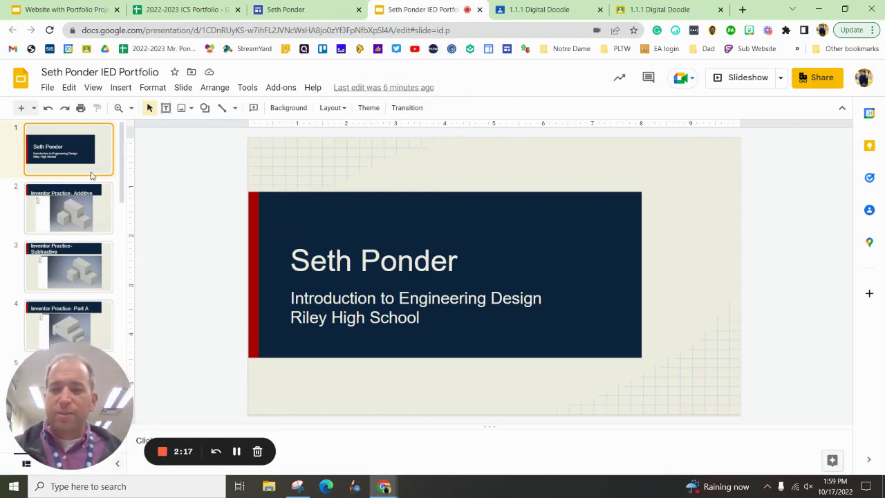
Step: Add a new slide after the Puzzle Cube slide (slide 21)
scroll(90, 201, down, 15)
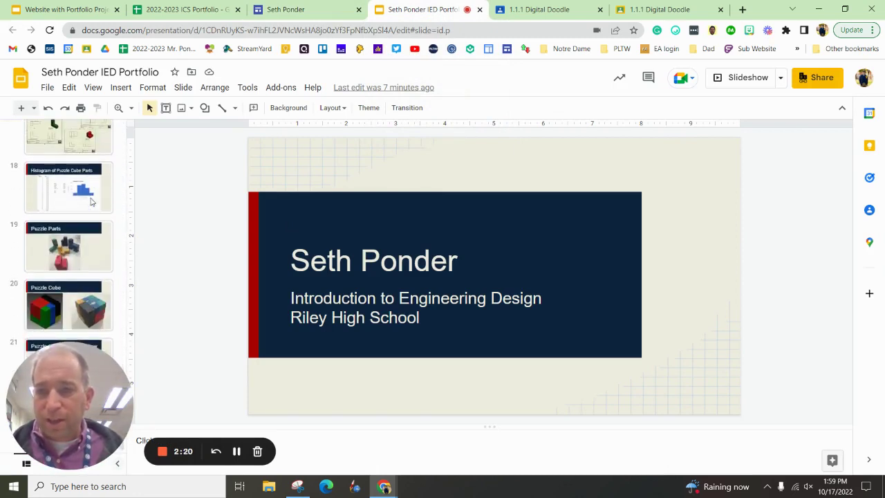
click(95, 295)
key(Down)
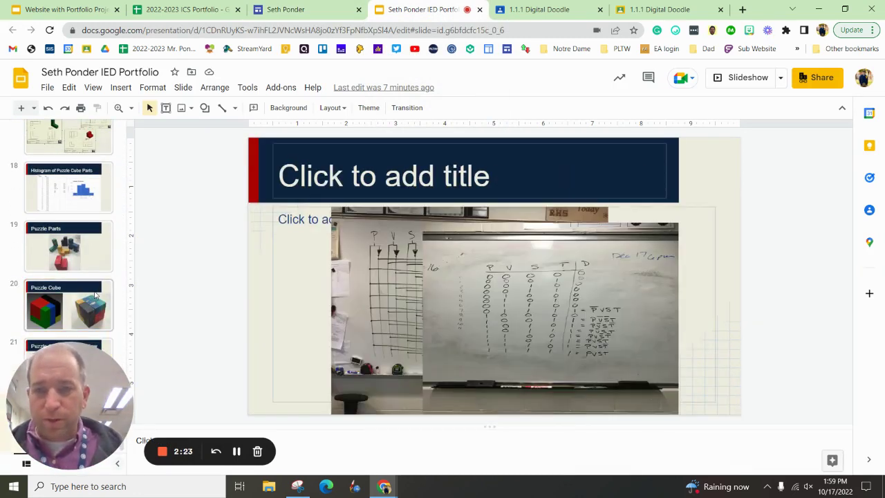
click(47, 87)
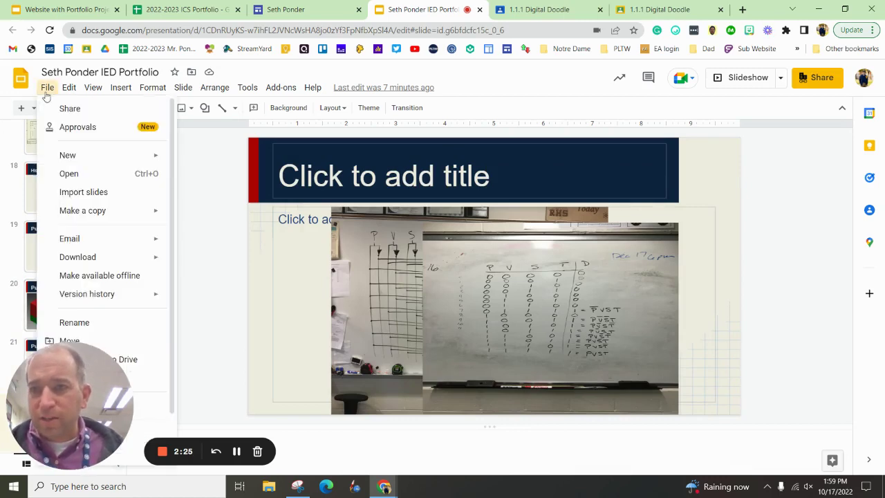
click(70, 88)
click(318, 77)
click(21, 107)
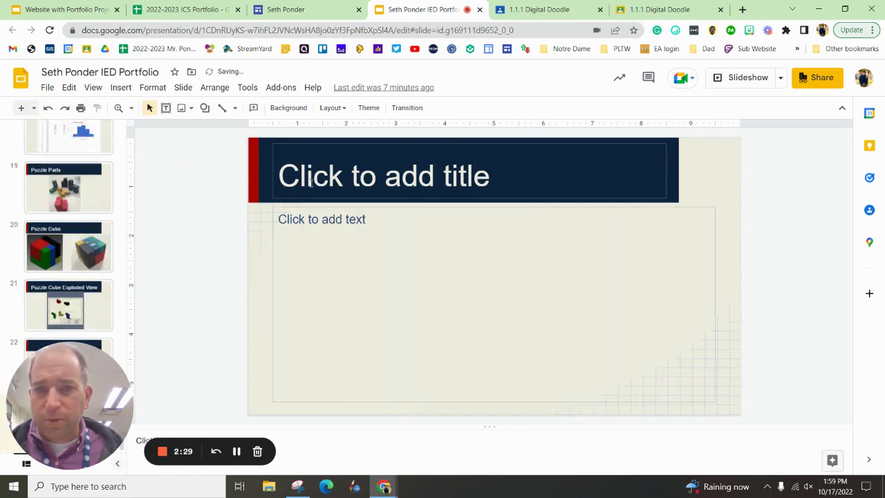
Step: Title the new slide 'Computer Science'
click(329, 174)
text(Computer Si)
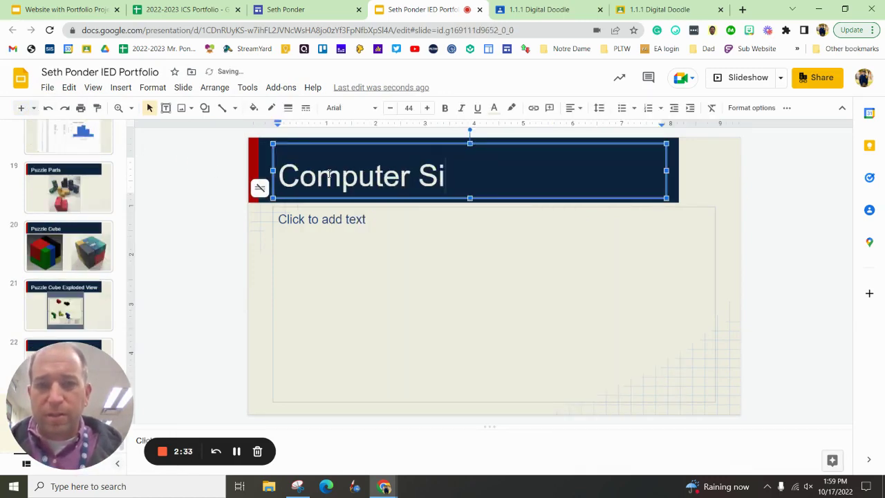
key(BackSpace)
text(cin)
key(BackSpace)
text(ence)
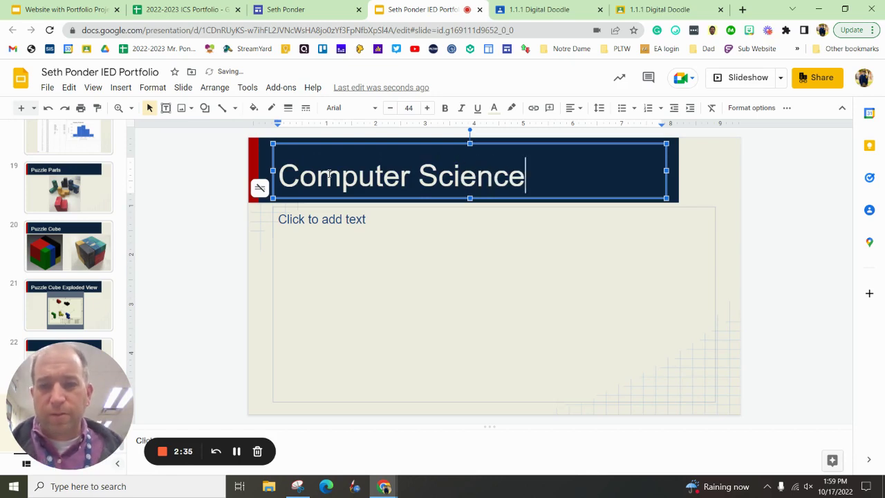
click(268, 240)
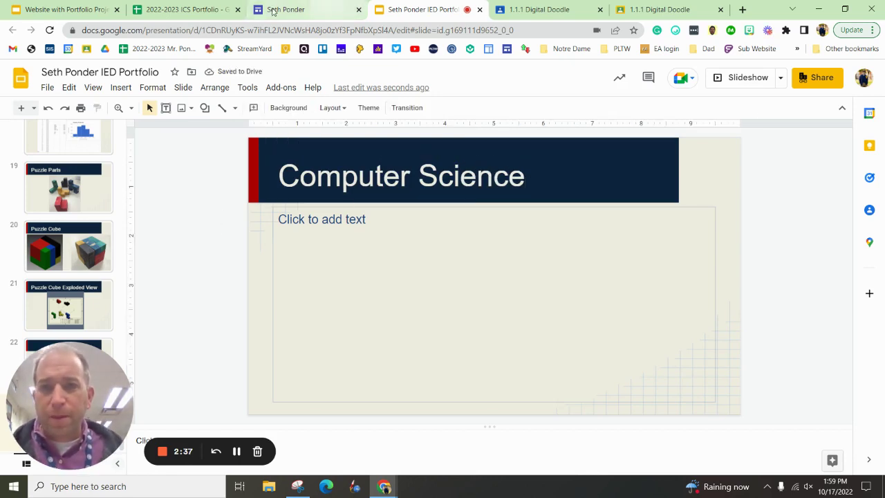
Step: Review the 2022-2023 ICS Portfolio checklist, then bring up the 1.1.1 Digital Doodle assignment
click(185, 10)
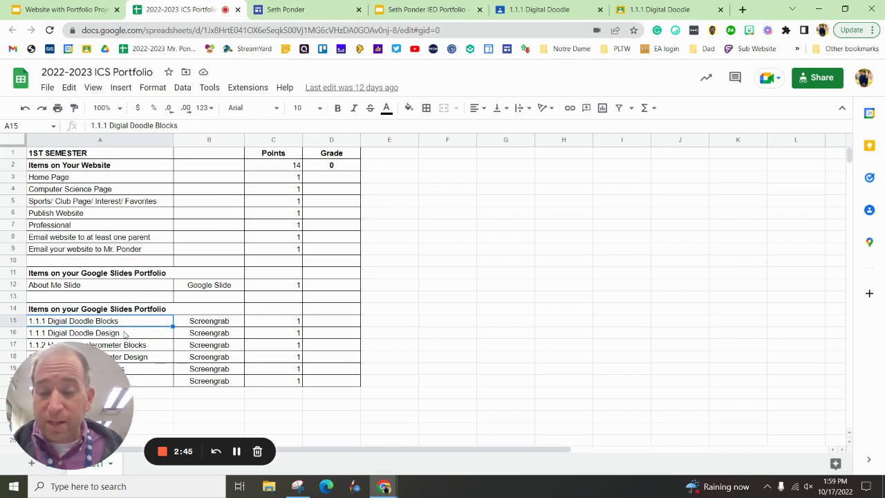
click(518, 9)
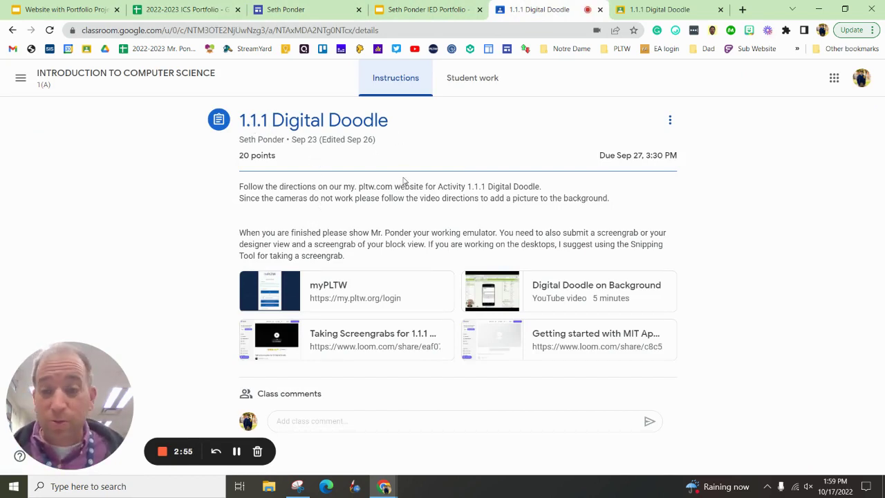
Step: Download both screenshots from the student's graded Digital Doodle submission
click(657, 9)
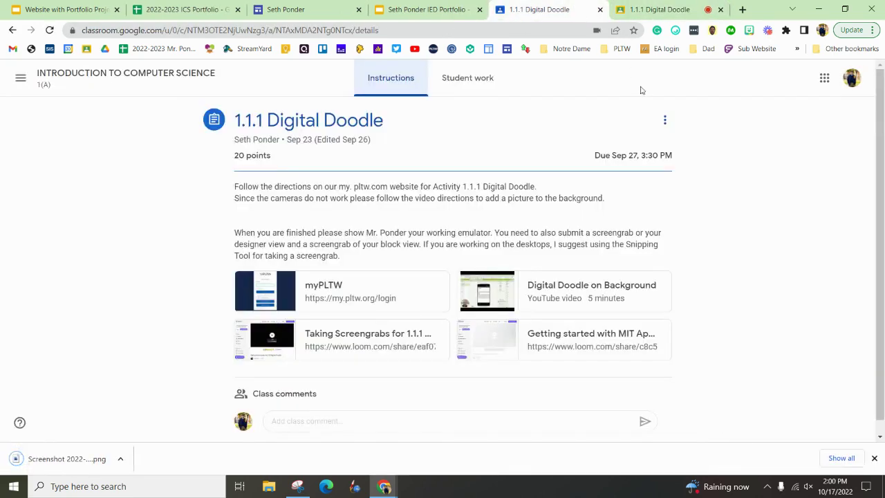
click(660, 9)
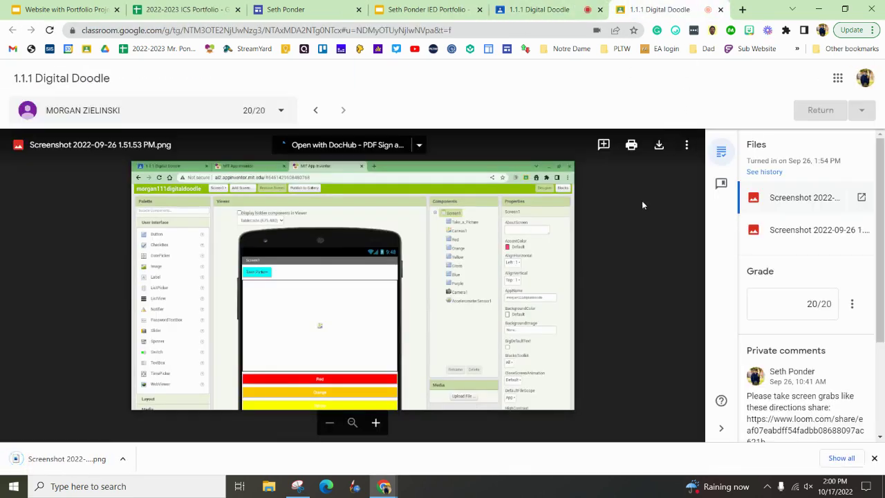
click(799, 233)
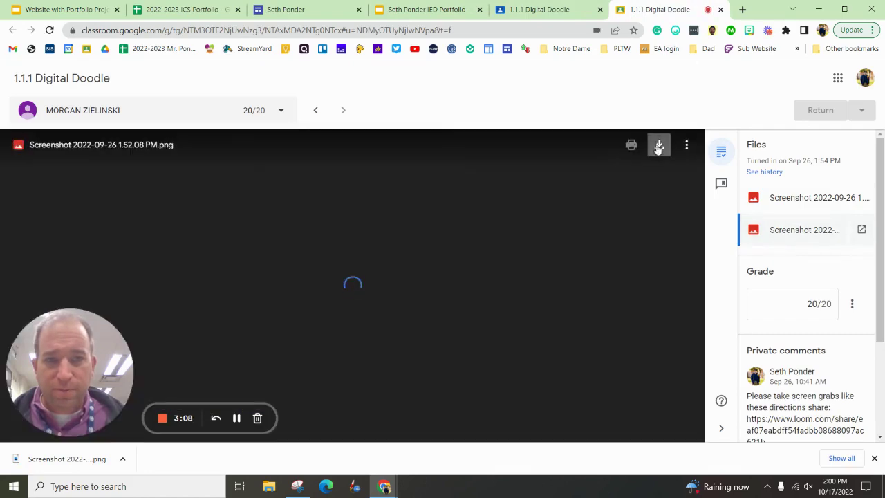
click(659, 147)
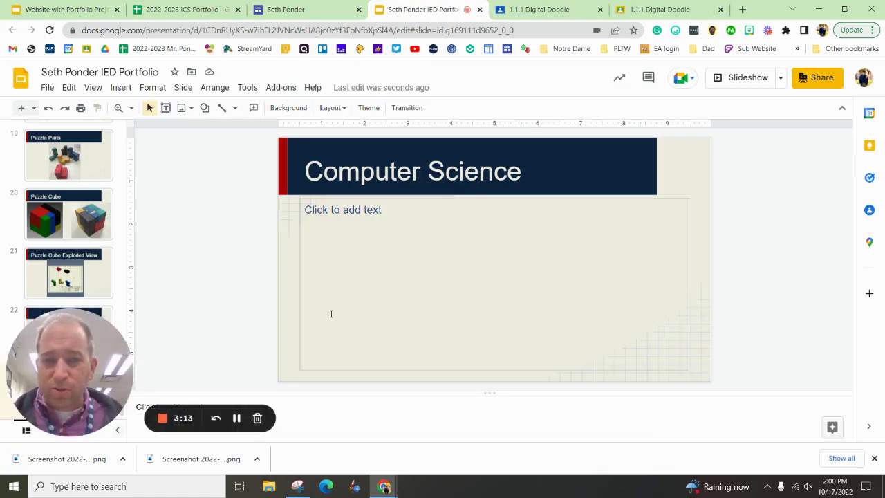
Step: Enter '1.1.1 Digital Doodle' in the Computer Science slide's body text
click(365, 210)
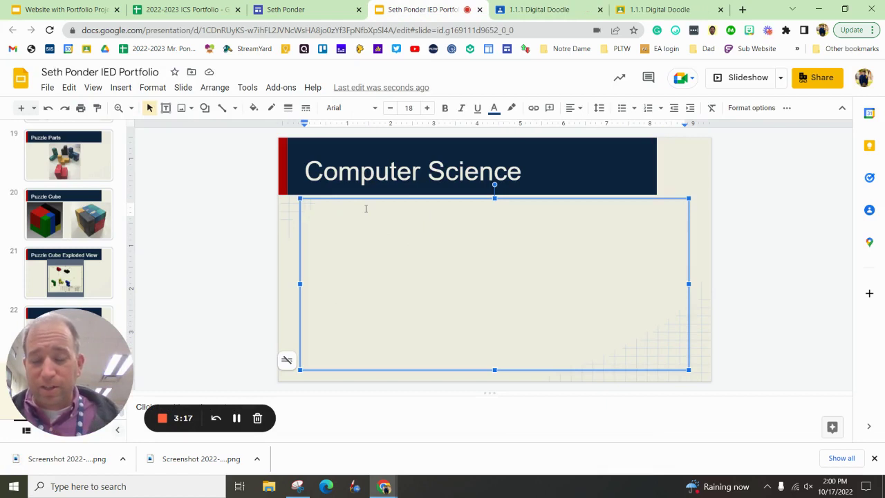
text(1.1.1)
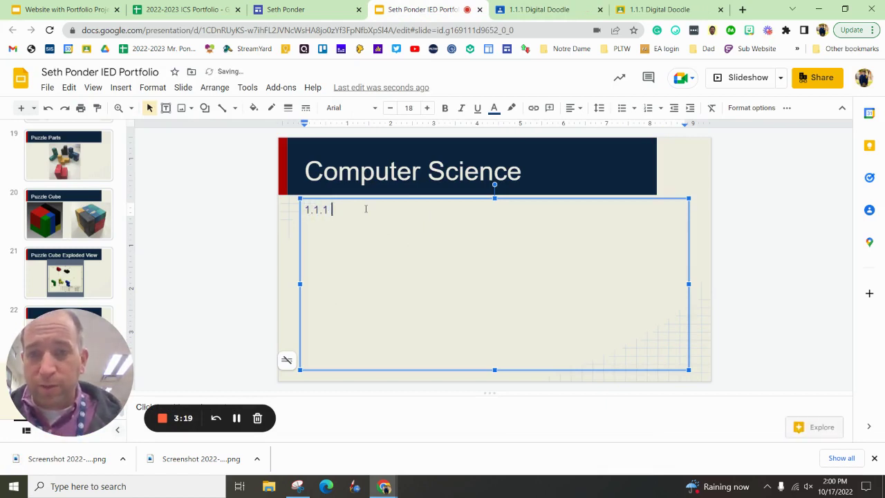
text(Digital Doodle)
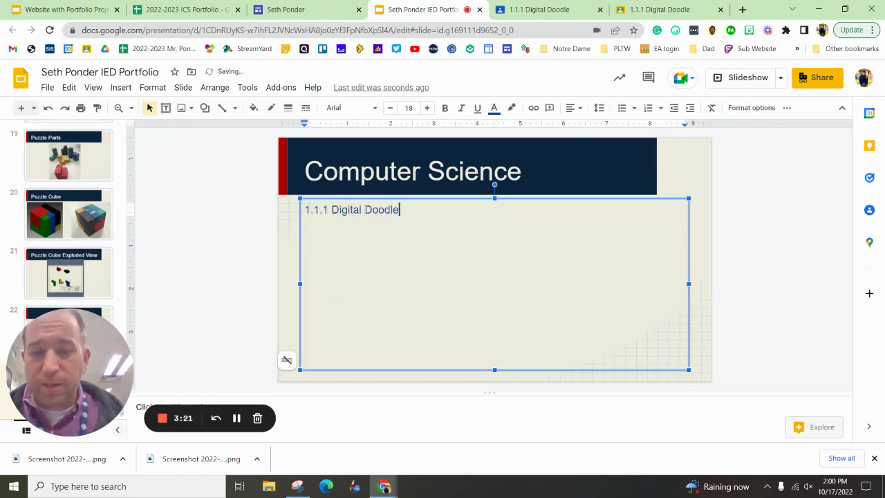
click(275, 239)
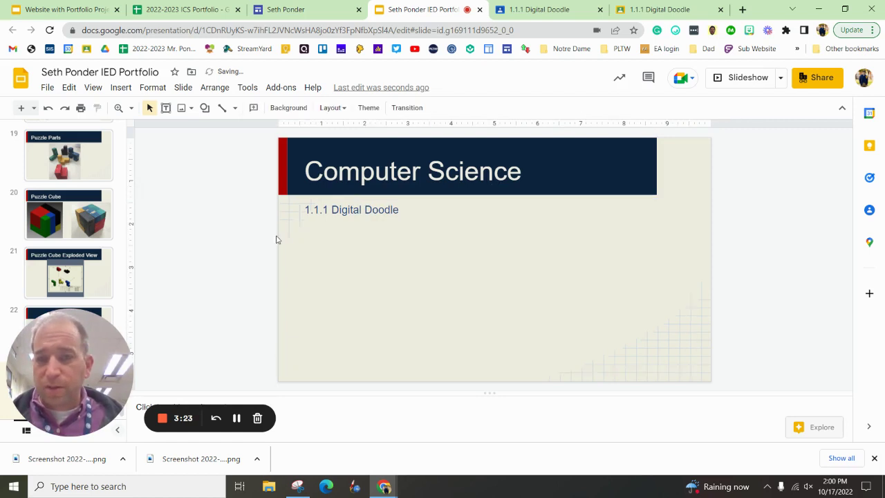
Step: Duplicate the Computer Science slide with Ctrl+D, then reselect the original slide 23
drag(102, 311, 104, 62)
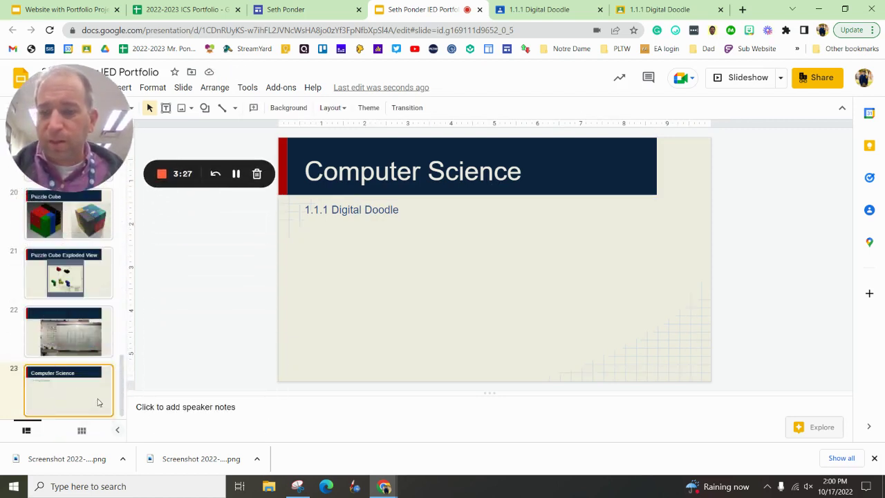
scroll(99, 402, down, 1)
key(ctrl+d)
click(337, 282)
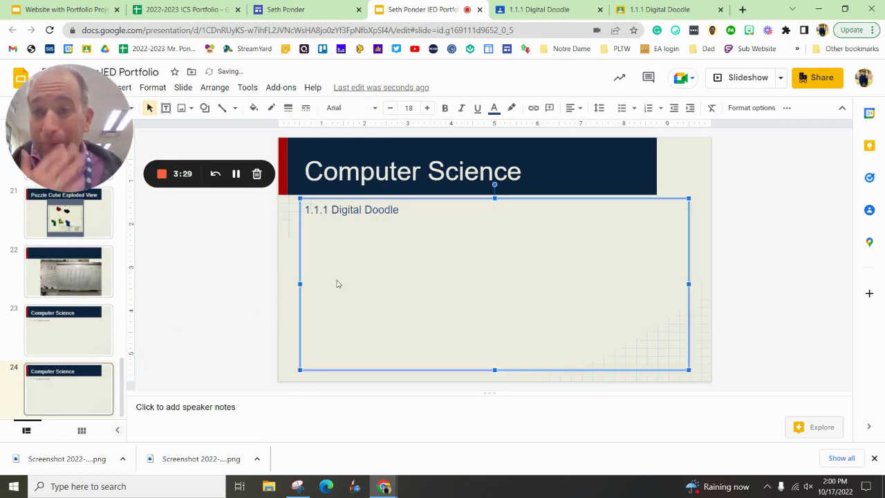
drag(52, 131, 63, 222)
click(64, 326)
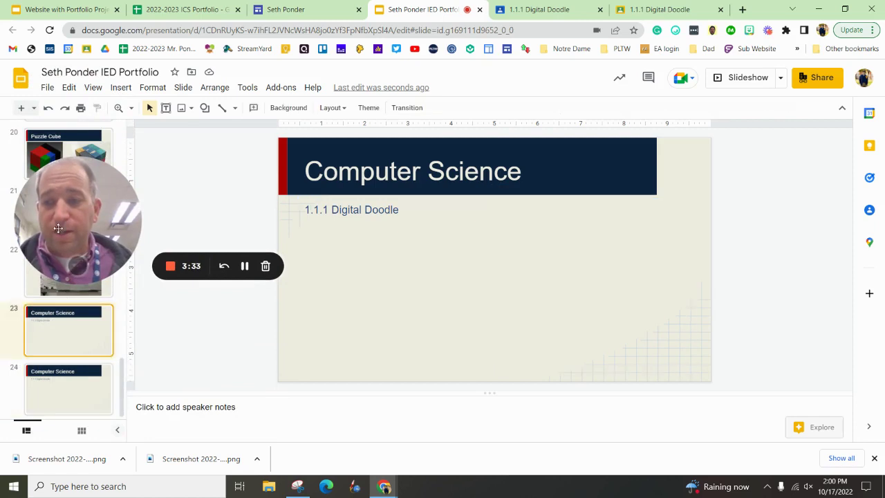
Step: Open the Google Drive image picker via Insert > Image > Drive
click(120, 87)
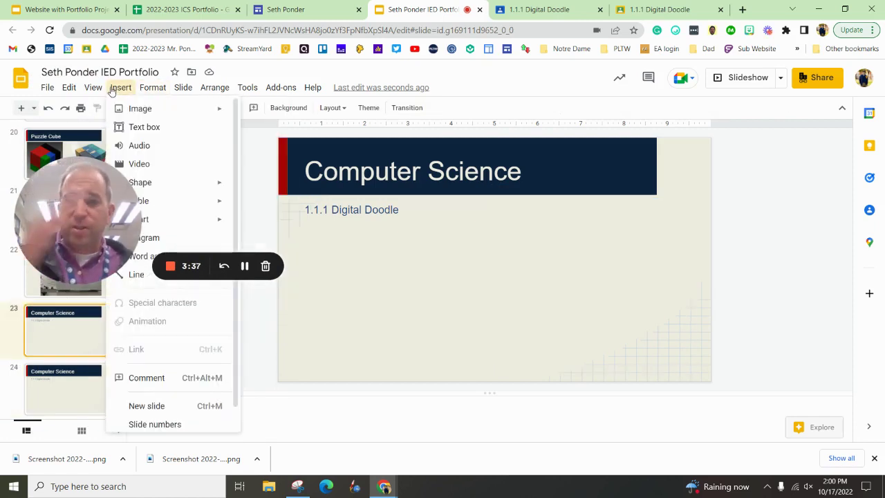
mouse_move(163, 108)
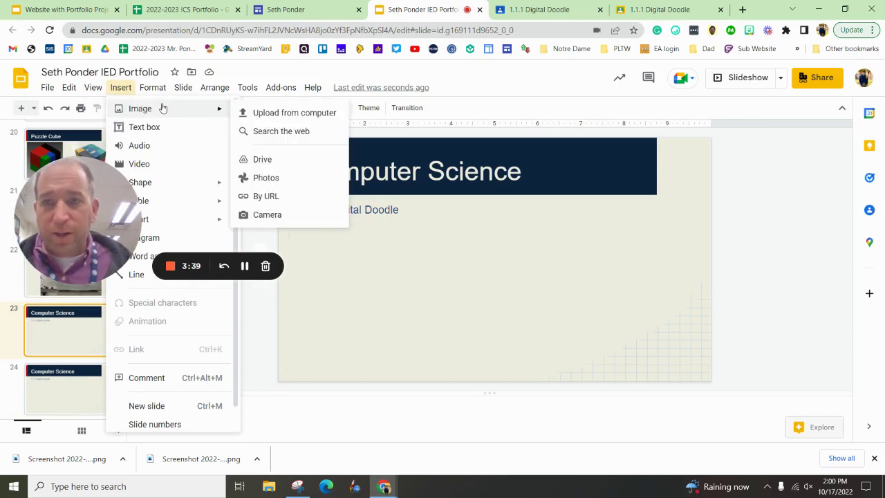
click(280, 161)
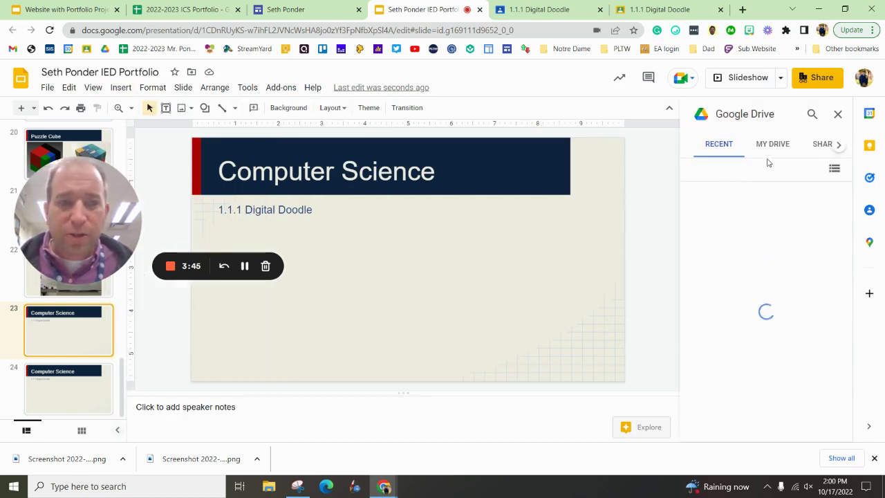
Step: Browse Shared drives and Computers in the Drive panel, then return to Recent images
click(838, 147)
click(833, 148)
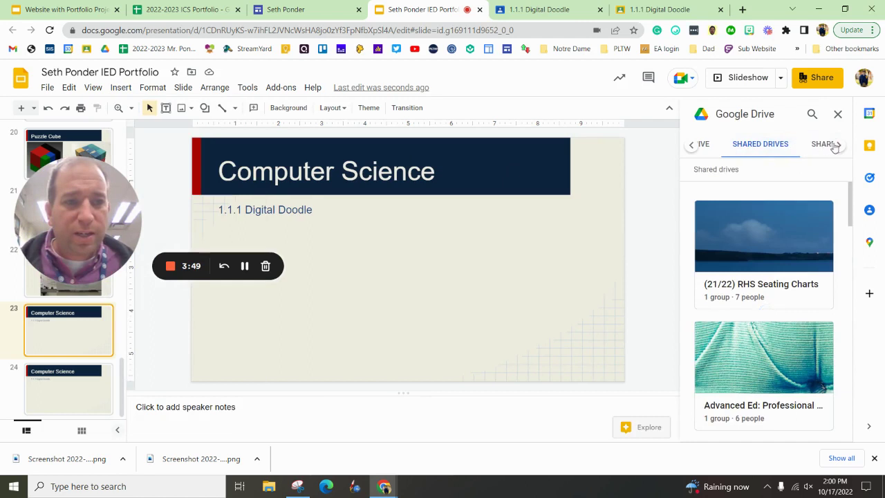
click(835, 146)
click(836, 146)
click(833, 148)
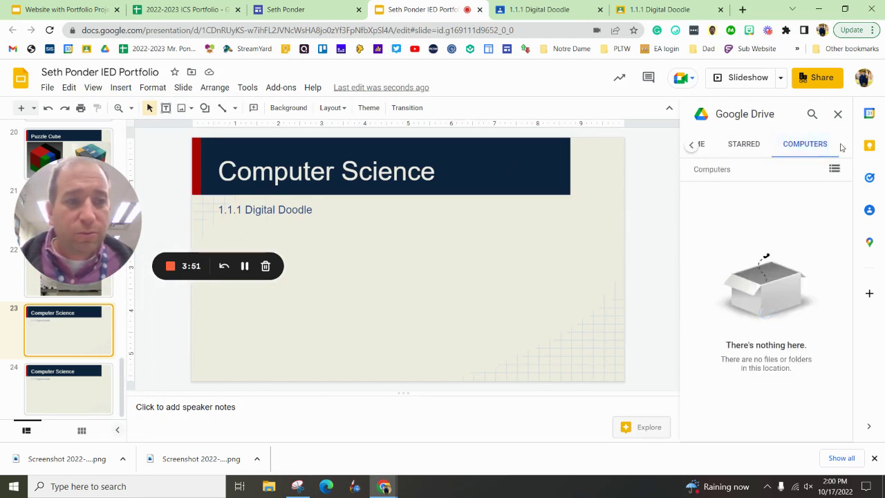
click(694, 144)
click(694, 145)
click(694, 144)
click(694, 144)
click(723, 147)
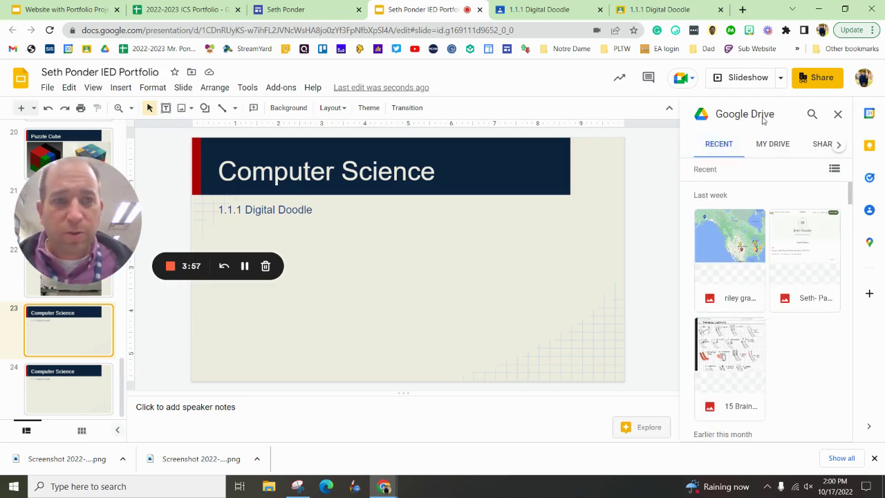
Step: Upload the App Inventor blocks screenshot from Downloads onto the Computer Science slide
click(838, 114)
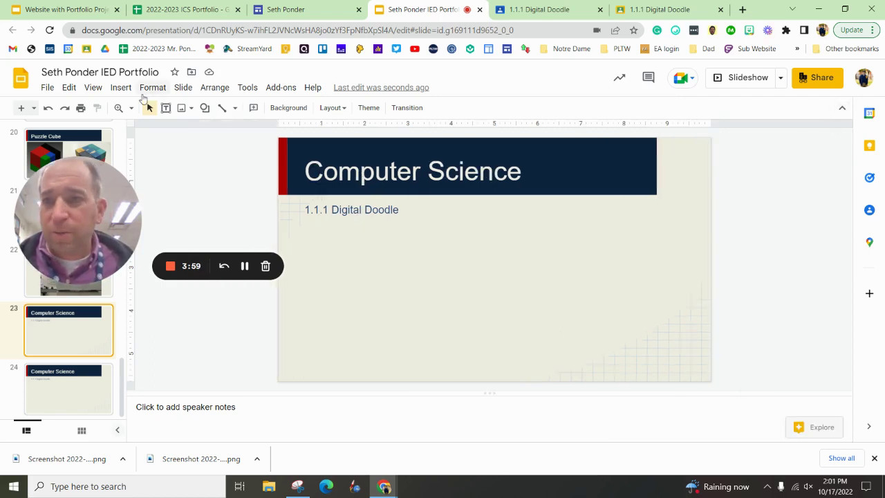
click(121, 87)
mouse_move(148, 112)
click(295, 120)
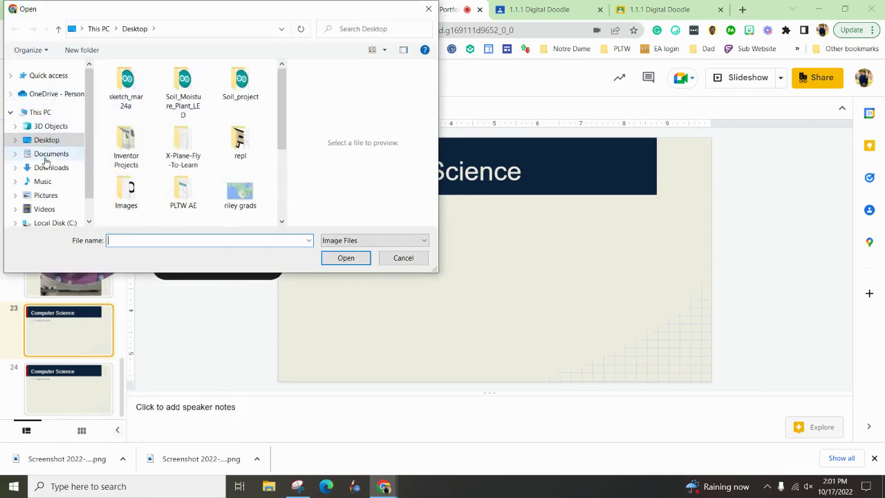
click(50, 167)
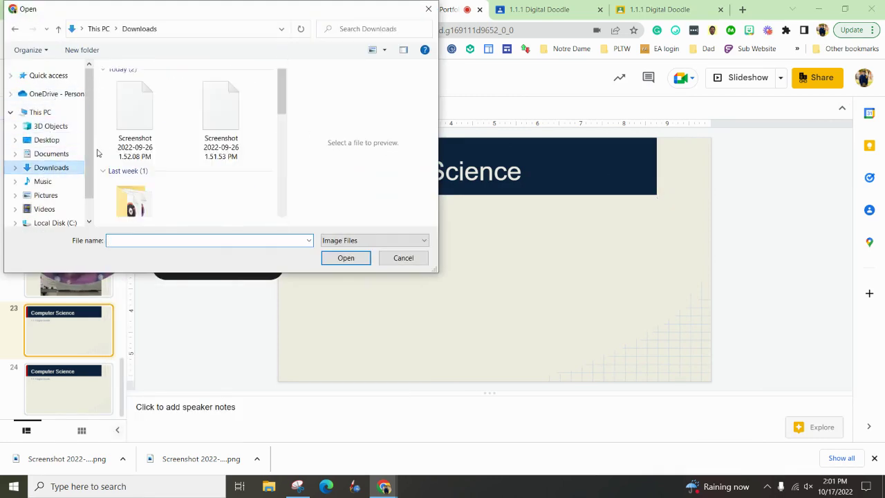
double_click(146, 128)
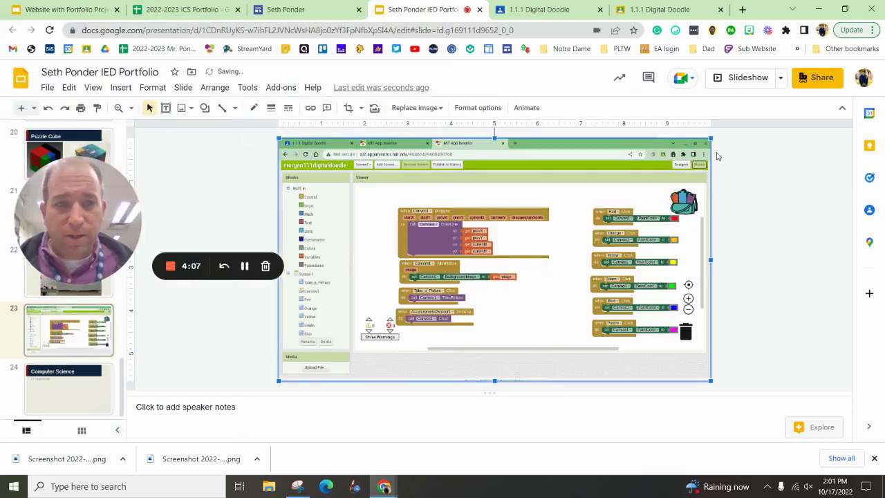
Step: Shrink the screenshot and place it at the slide's lower right beneath 1.1.1 Digital Doodle
drag(712, 137, 640, 174)
drag(547, 182, 589, 192)
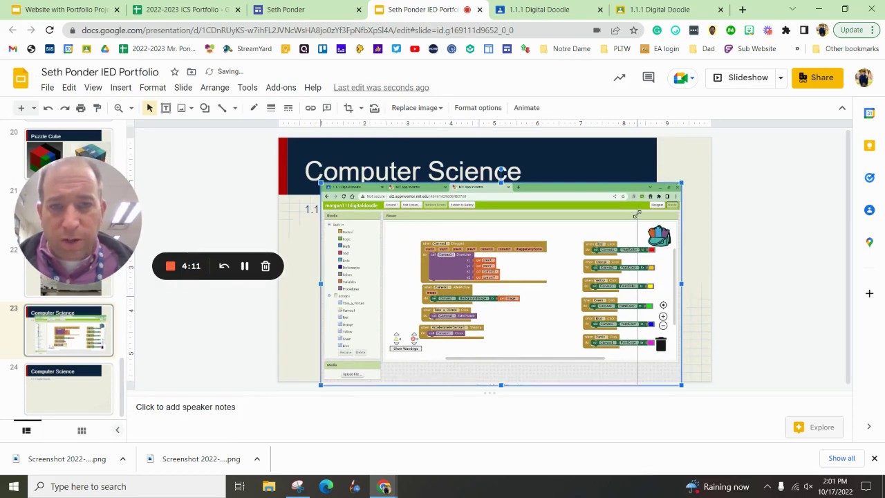
drag(681, 182, 637, 207)
drag(571, 262, 640, 258)
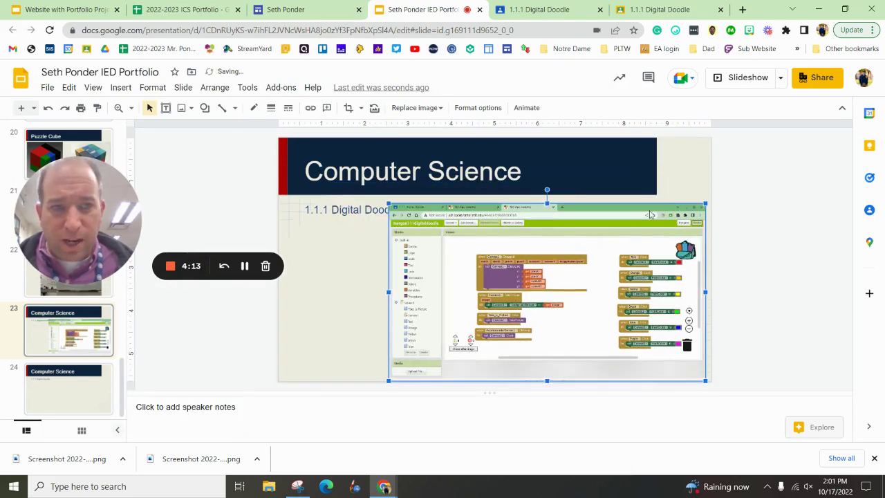
drag(705, 203, 683, 216)
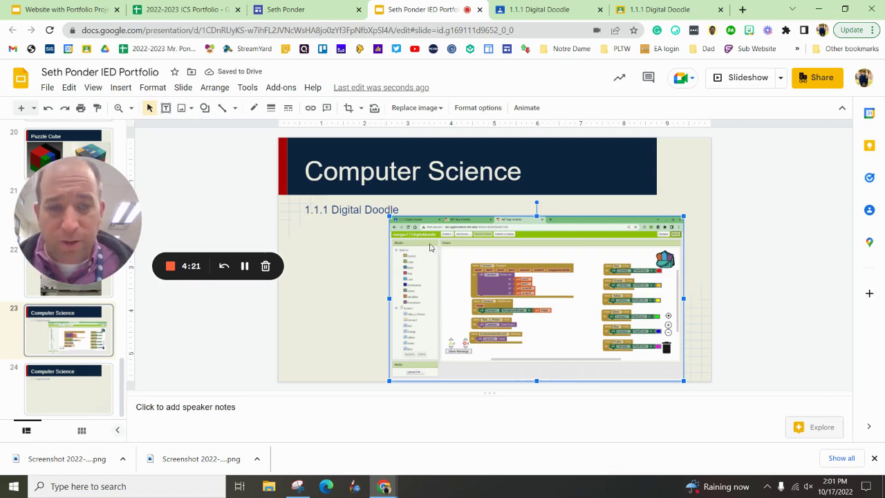
drag(499, 257, 507, 258)
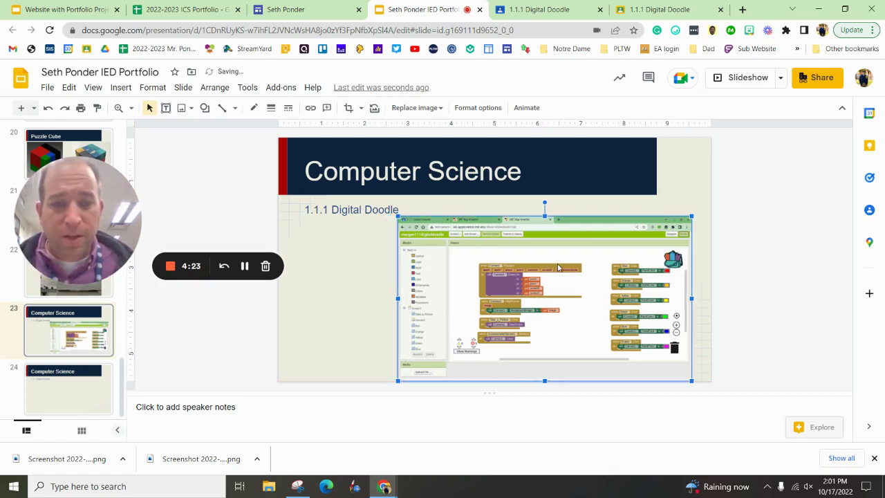
drag(558, 267, 562, 293)
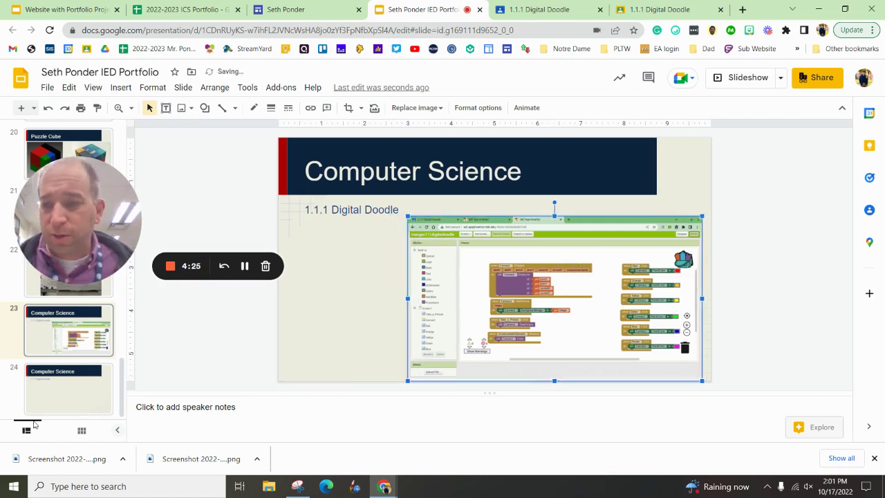
Step: Upload the App Inventor designer screenshot to slide 24 and resize it below the title
click(95, 384)
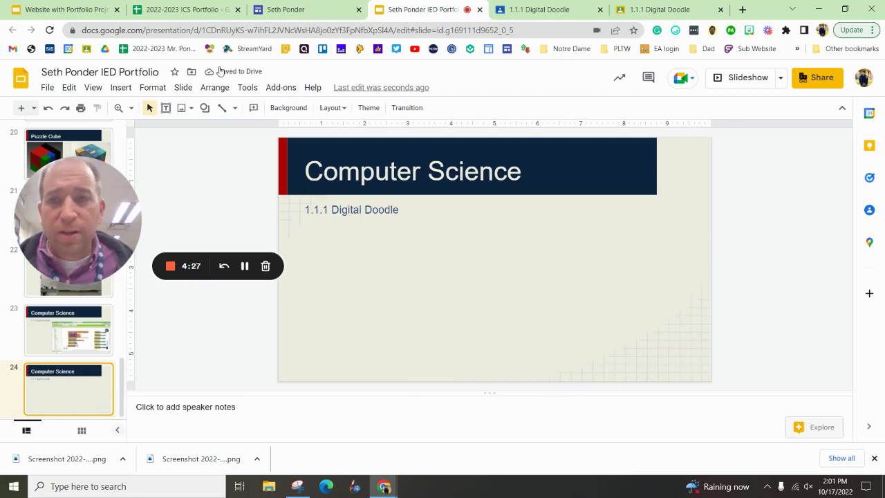
click(120, 87)
mouse_move(144, 108)
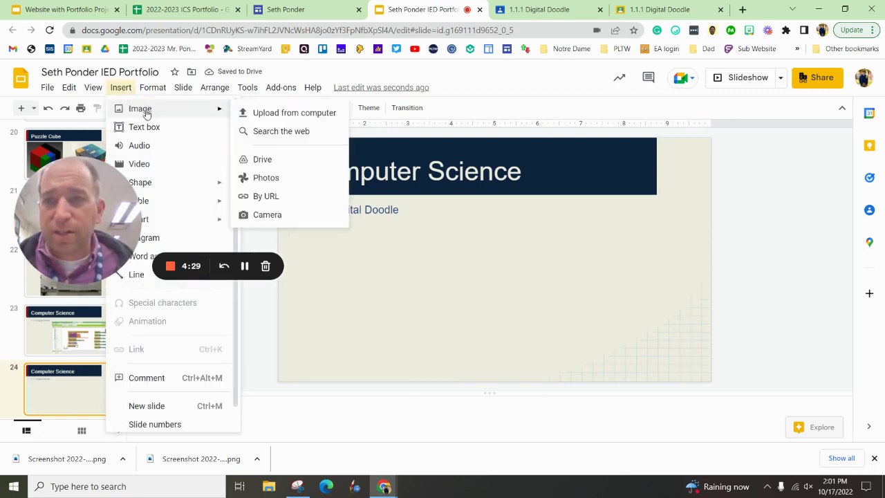
click(290, 113)
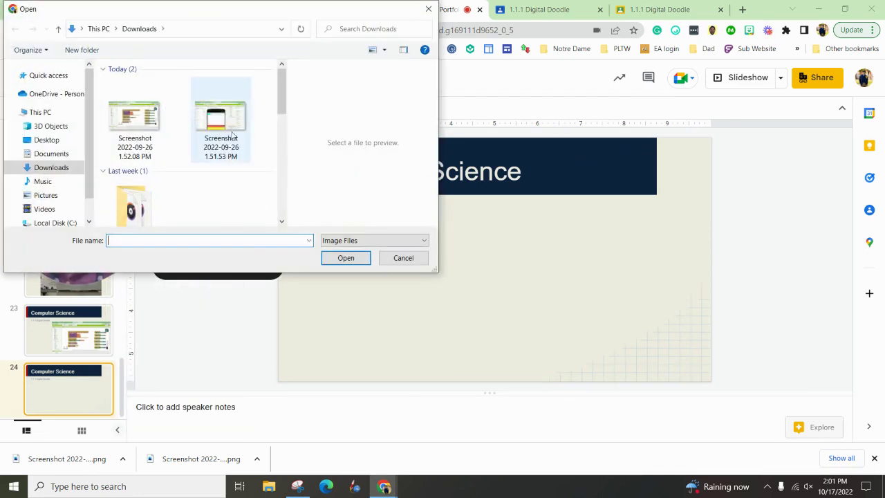
double_click(233, 135)
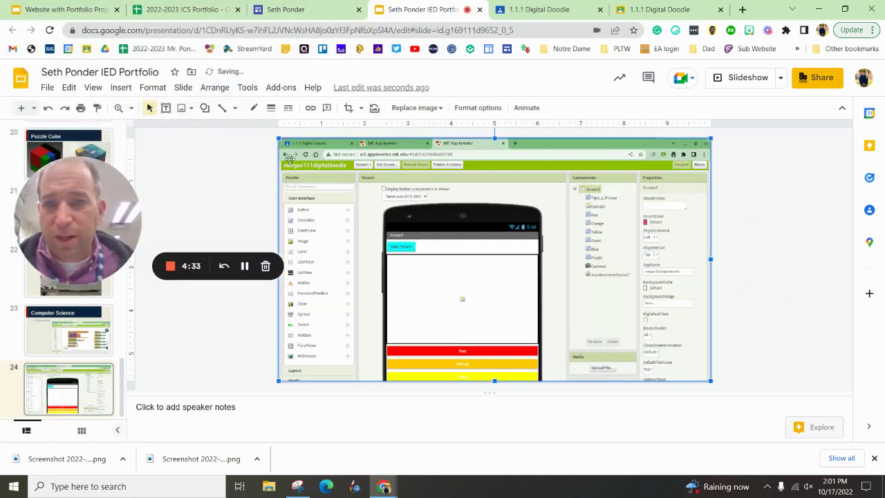
drag(280, 140, 401, 206)
click(370, 276)
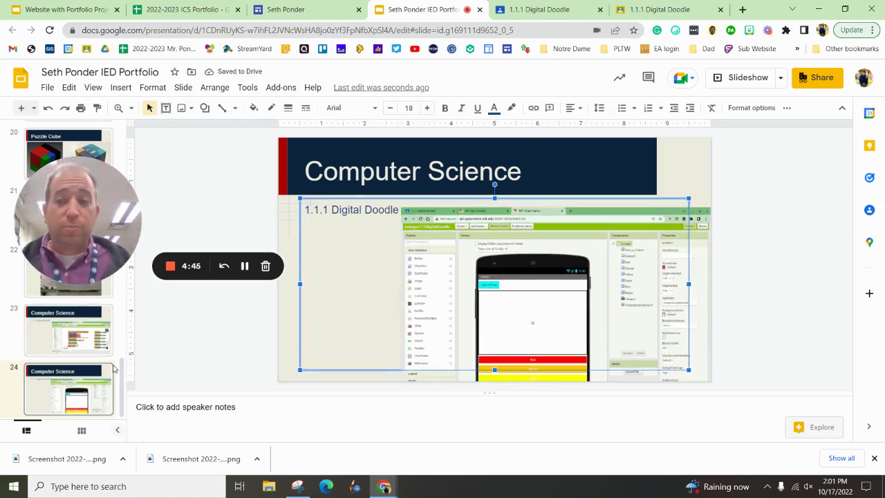
Step: Set the IED Portfolio deck's general access to 'Anyone with the link' as Viewer
click(329, 14)
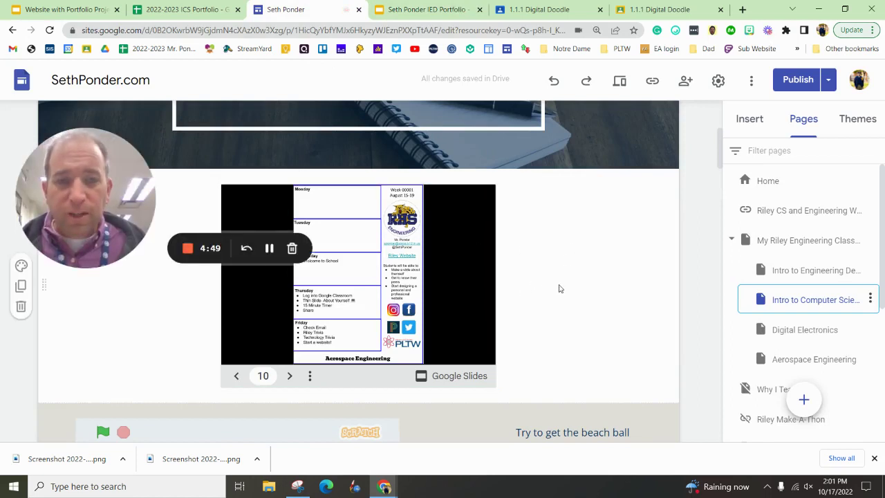
click(421, 9)
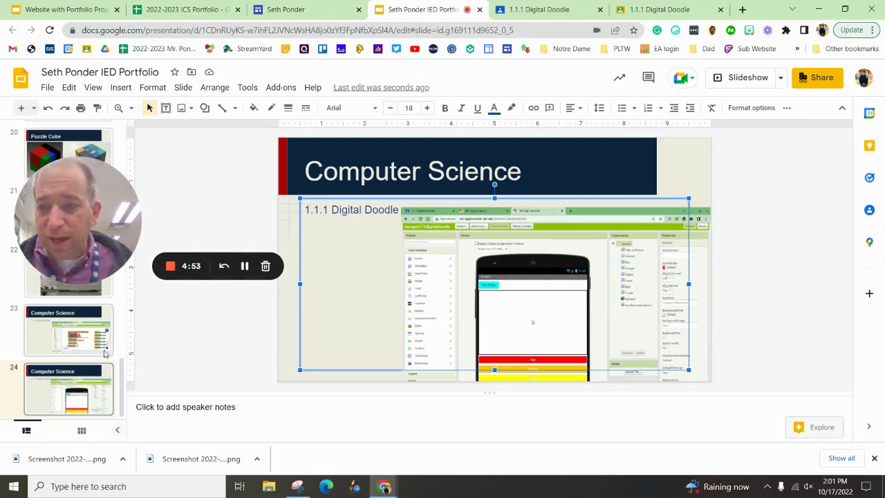
click(815, 79)
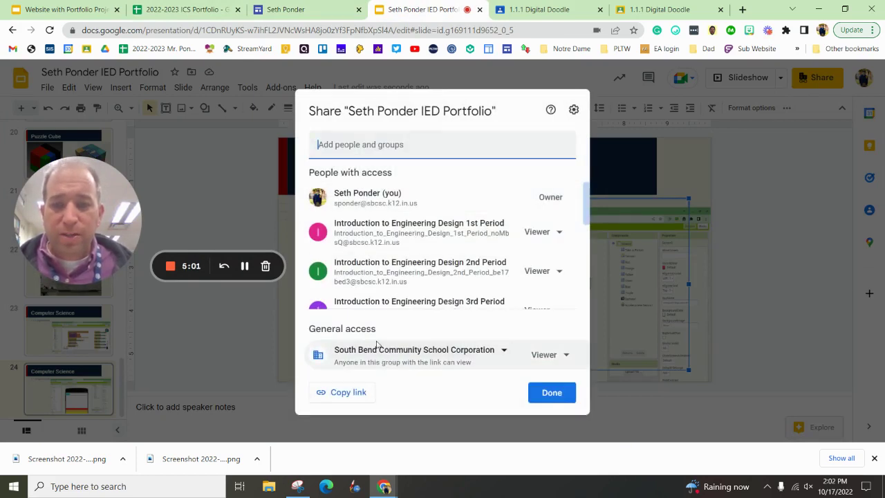
click(429, 351)
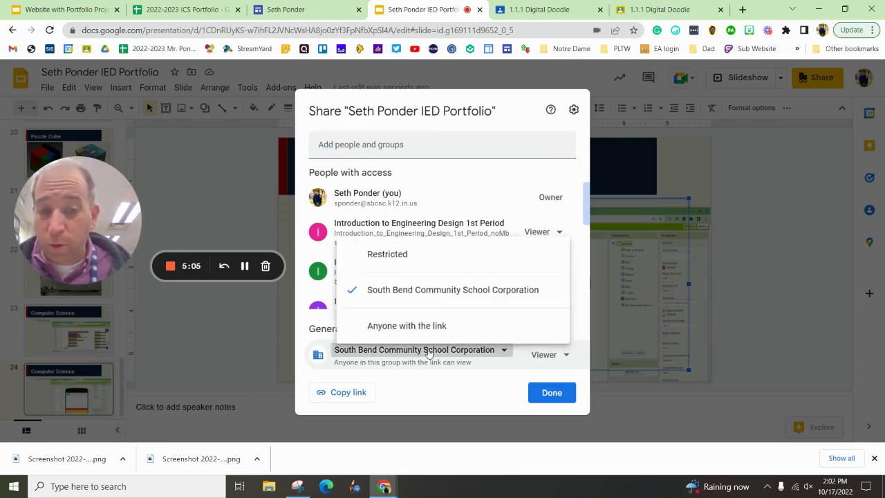
click(417, 326)
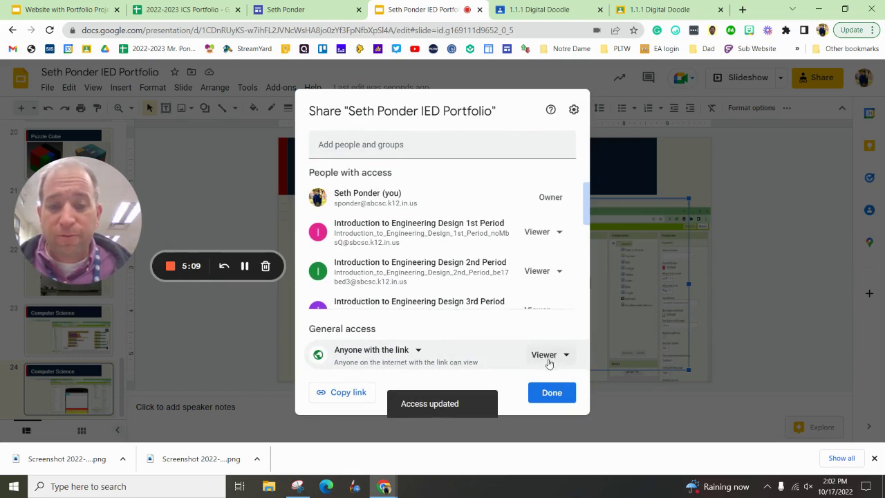
click(553, 393)
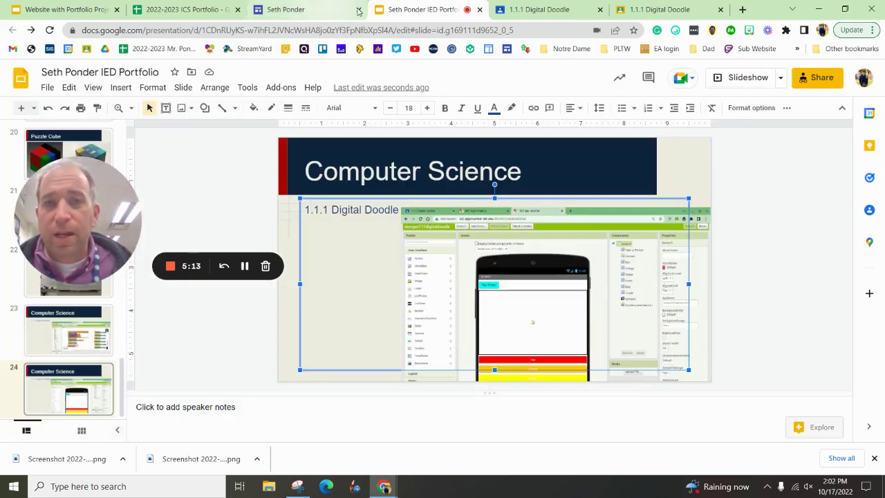
Step: Move the weekly agenda embed to the right and embed the IED portfolio Slides deck
click(287, 9)
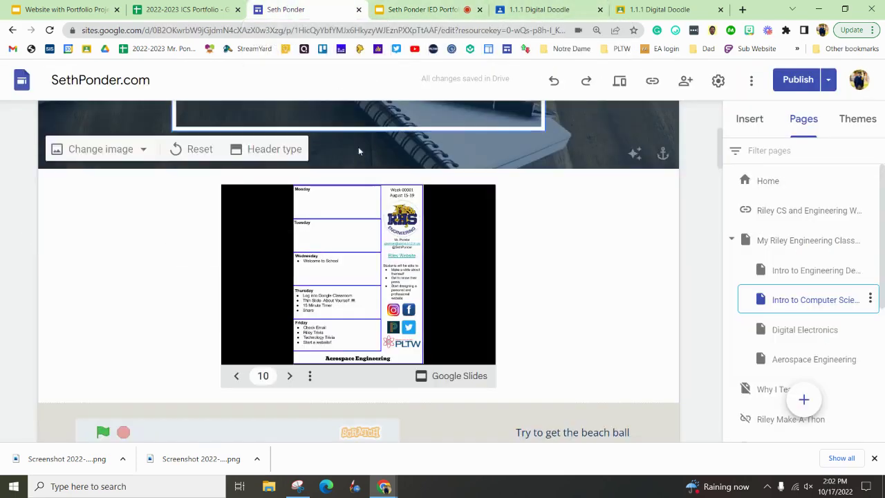
drag(461, 237, 537, 281)
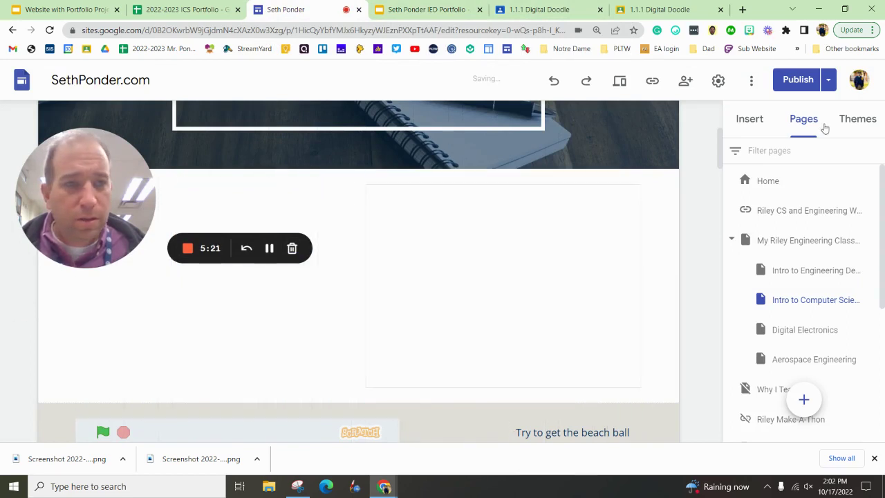
click(758, 122)
scroll(789, 323, down, 1)
scroll(790, 323, down, 10)
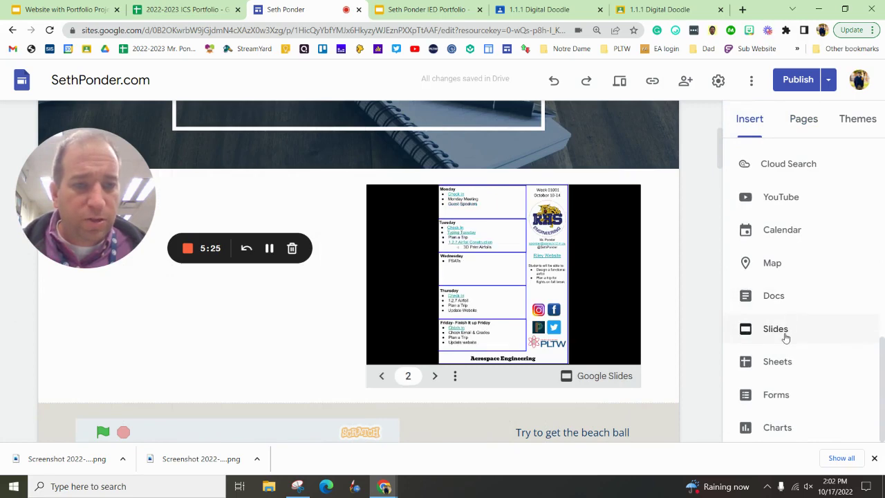
click(775, 329)
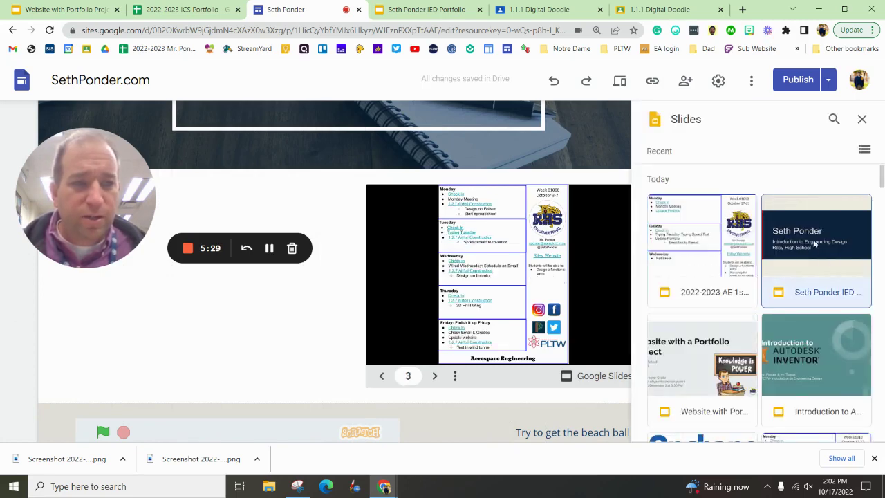
click(815, 239)
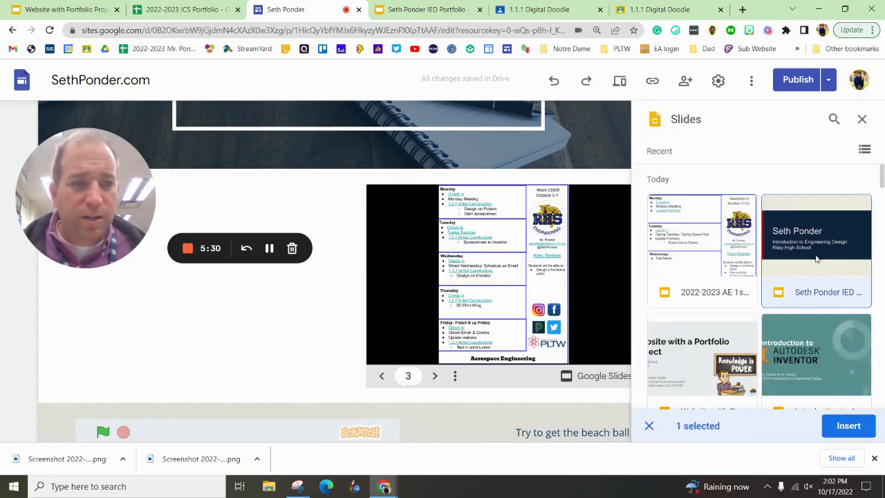
click(848, 425)
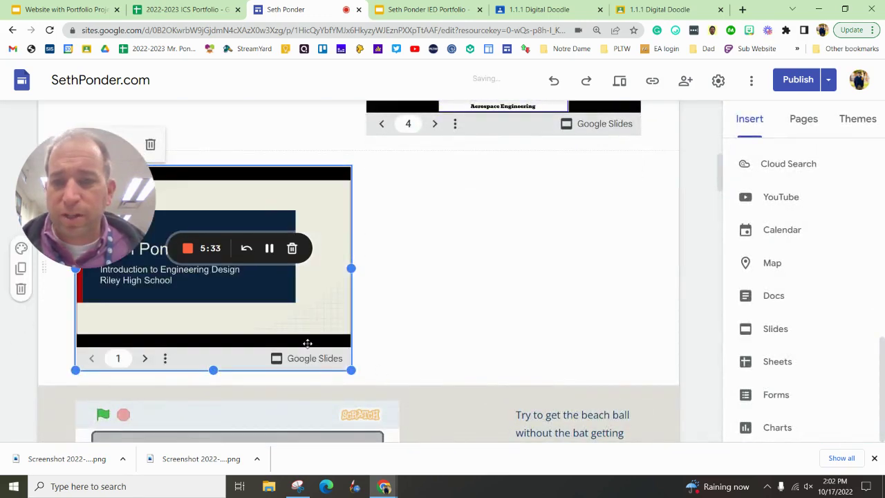
Step: Shorten the new portfolio embed slightly
drag(84, 197, 75, 367)
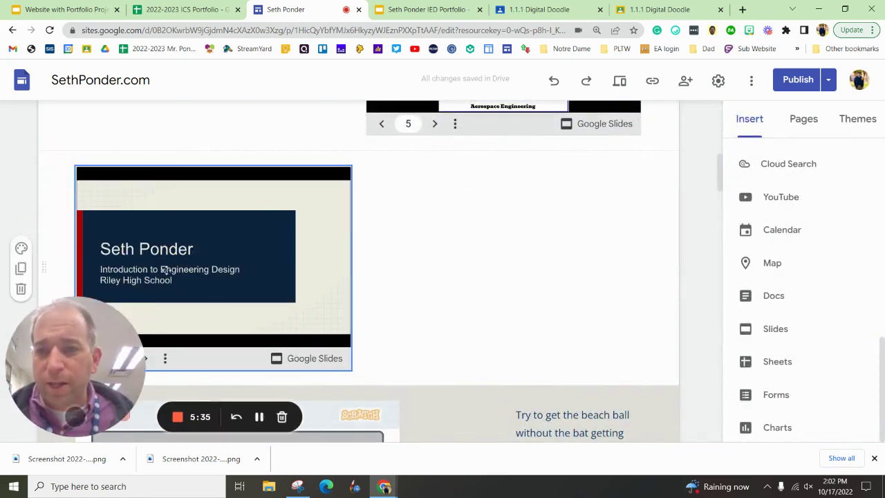
click(318, 215)
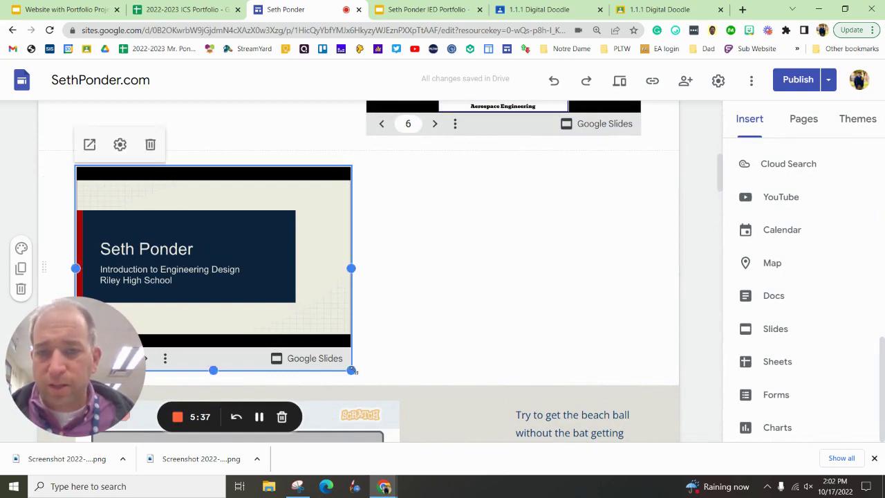
drag(352, 370, 346, 354)
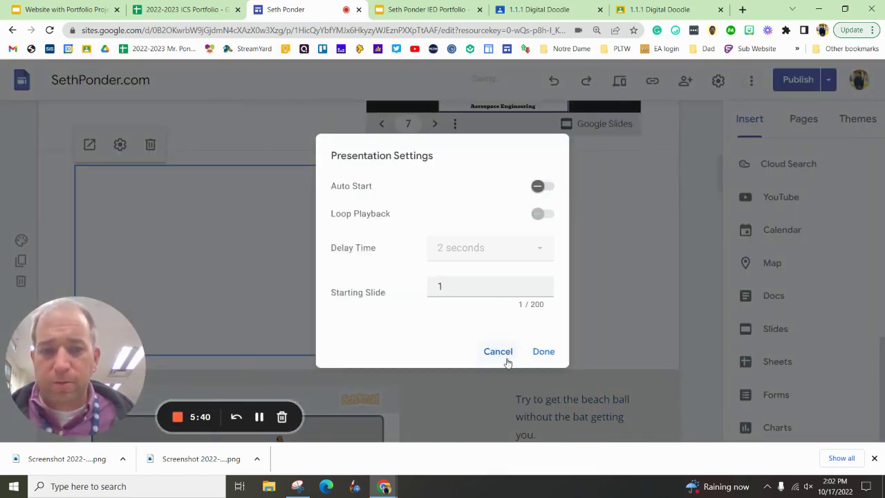
click(498, 353)
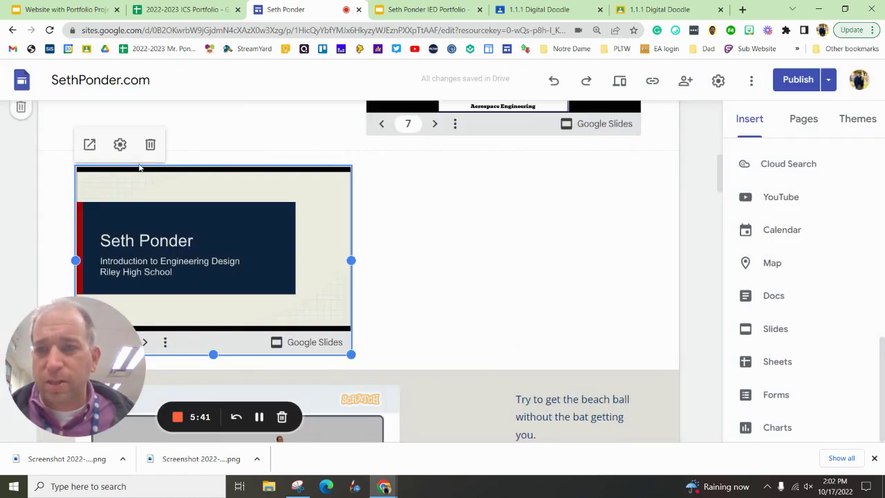
click(119, 144)
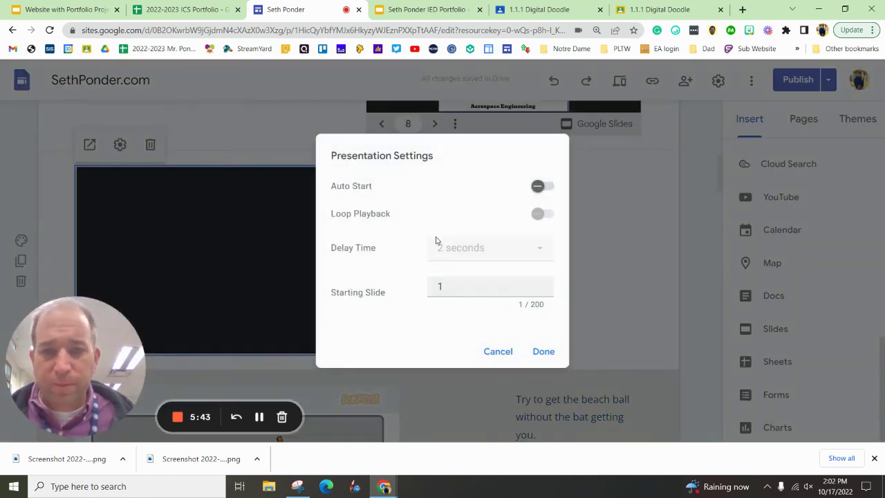
click(542, 186)
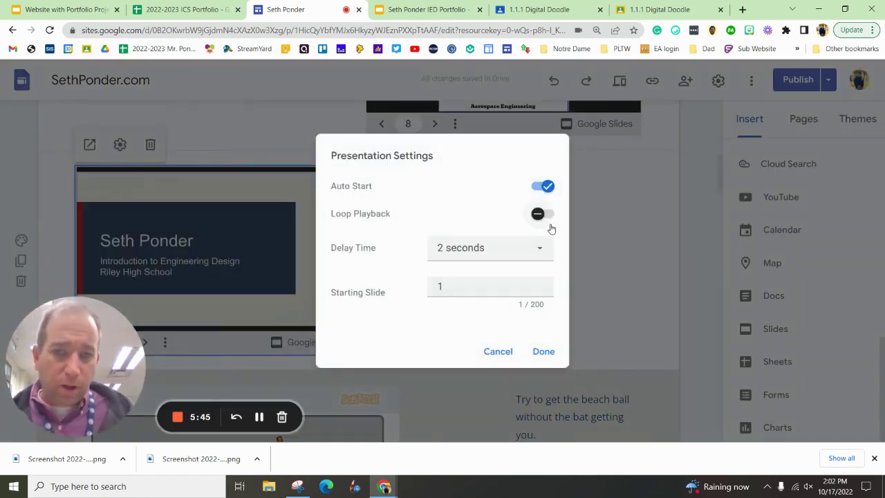
click(543, 215)
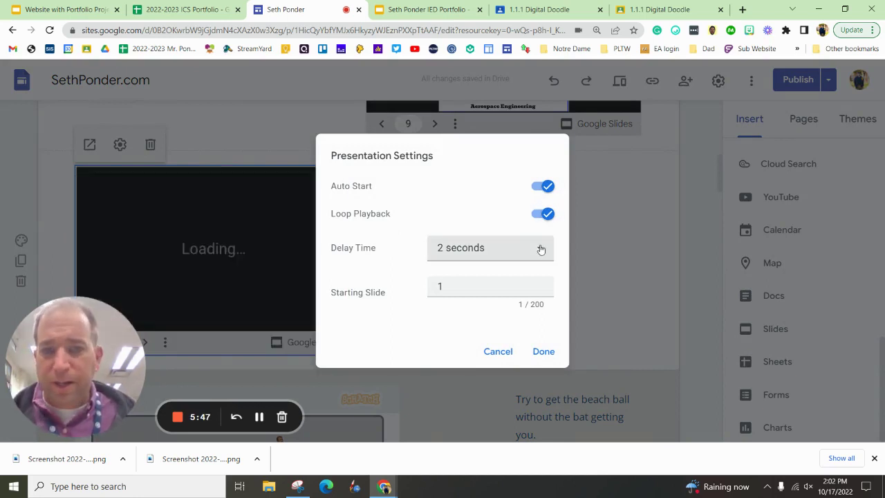
click(534, 252)
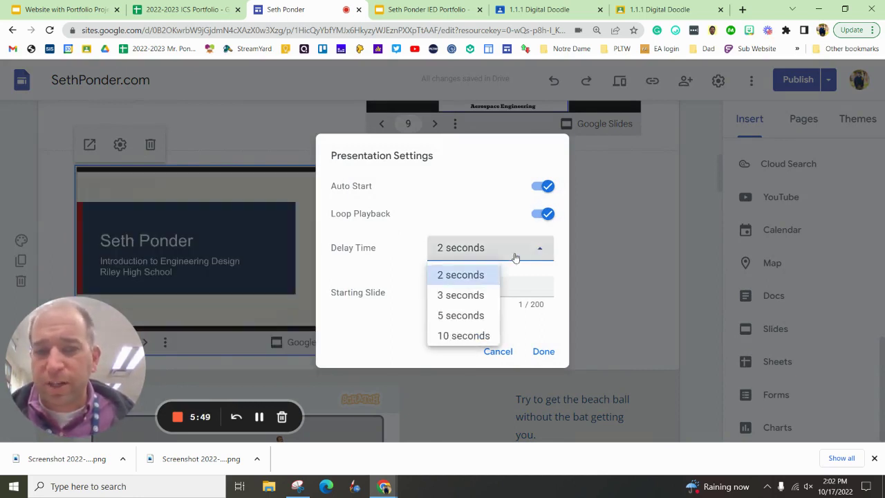
click(476, 294)
click(543, 351)
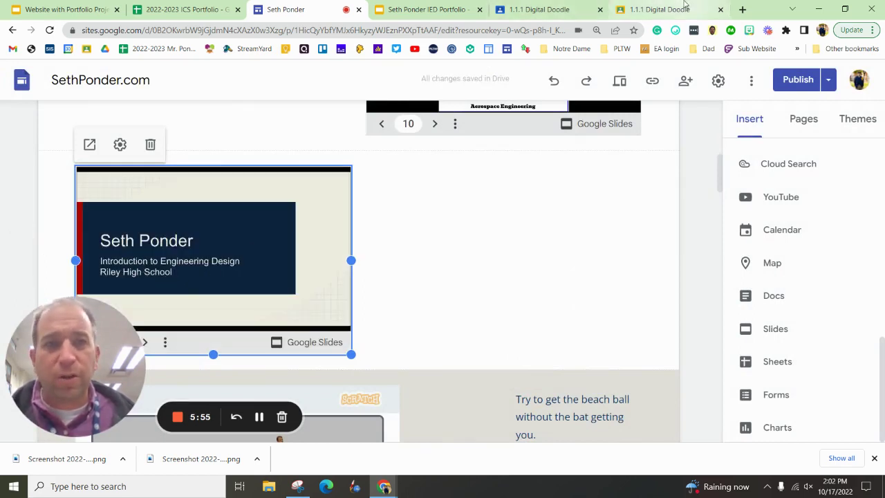
Step: Change the title slide's subtitle to 'Engineering and Computer Science Portfolio'
click(429, 9)
scroll(97, 163, up, 15)
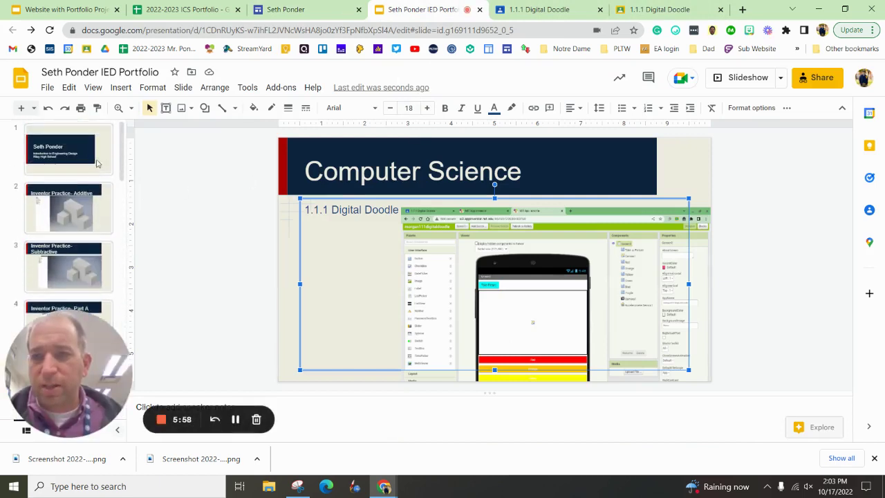
click(97, 164)
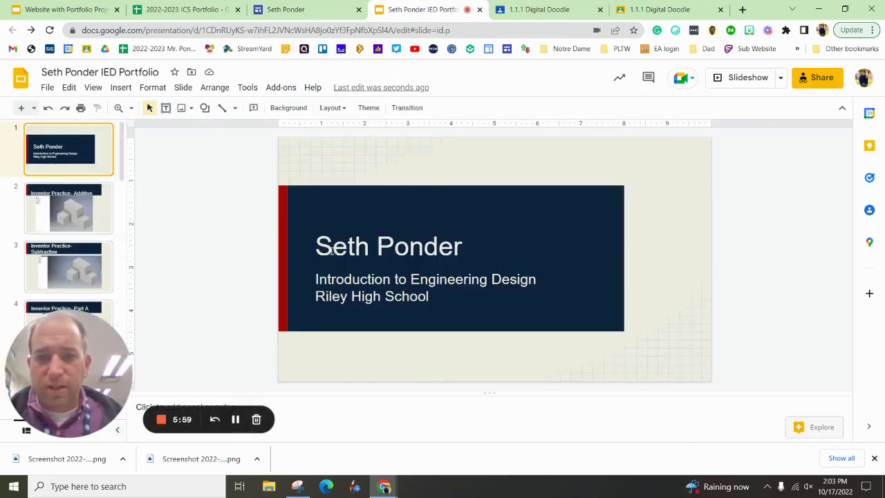
triple_click(396, 279)
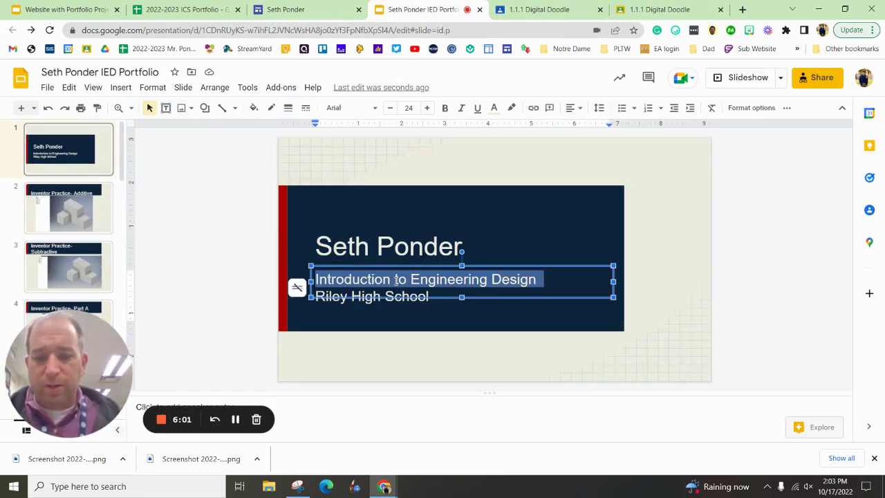
text(Engineering and Computer Science Portfolio)
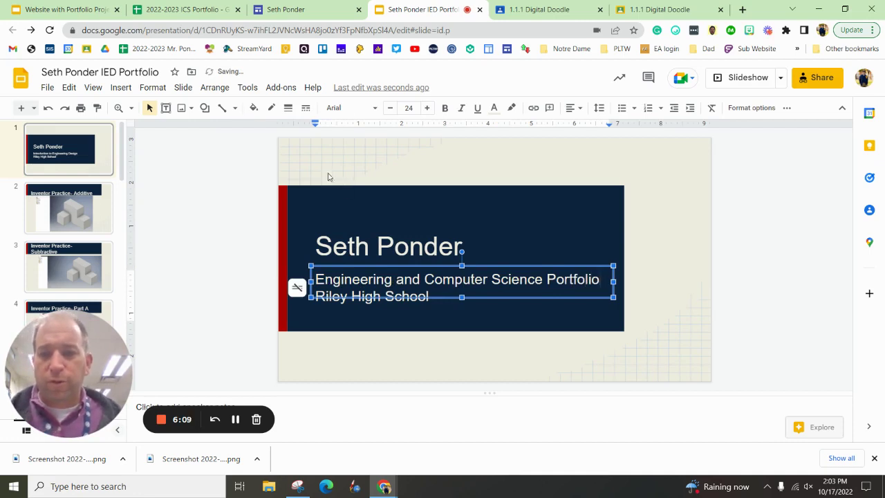
click(212, 221)
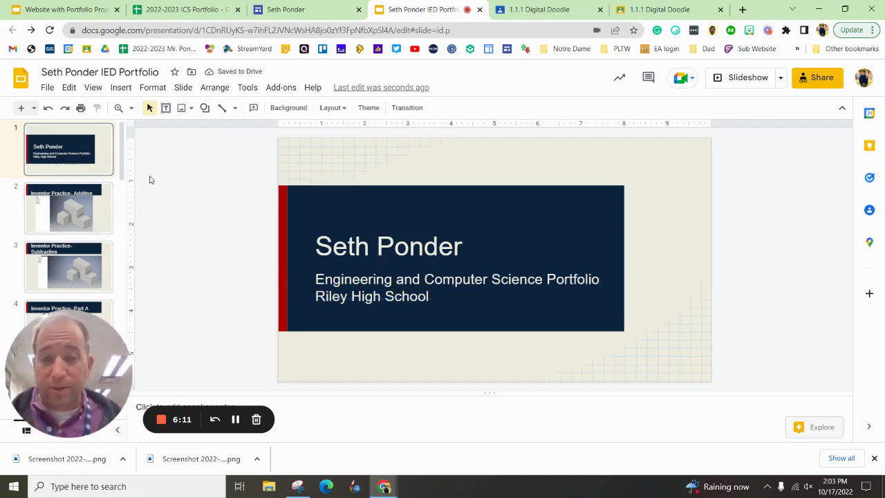
Step: Reload the Sites editor and scroll back to the top of the Introduction to Computer Science page
click(311, 9)
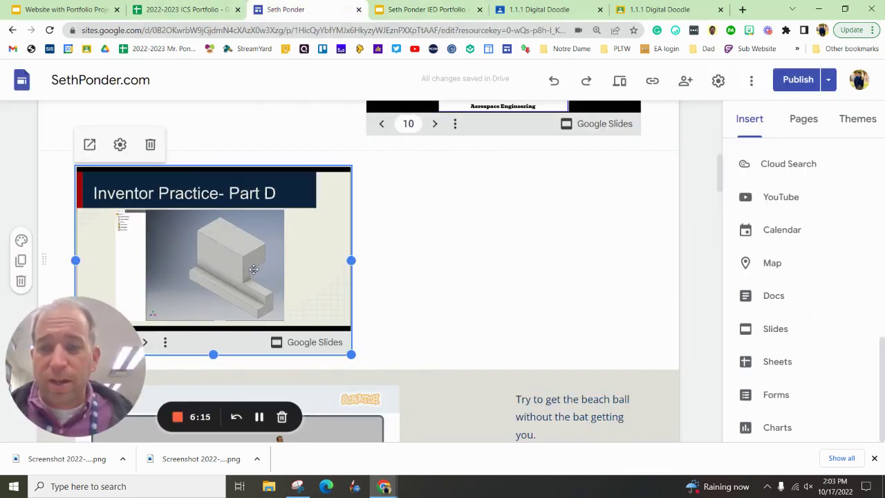
scroll(438, 253, down, 2)
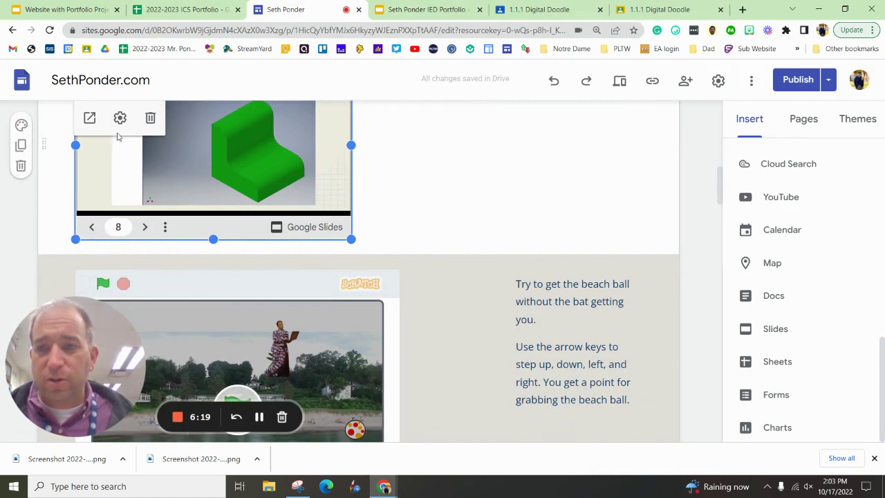
click(49, 30)
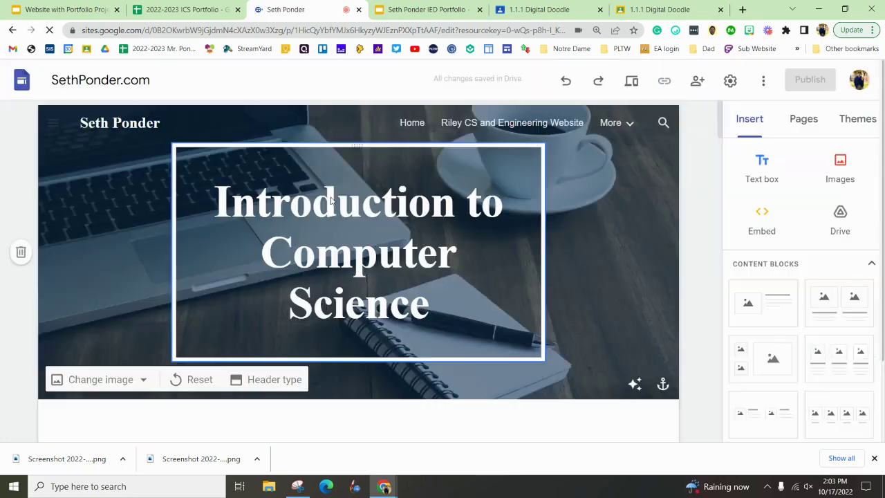
scroll(302, 253, down, 4)
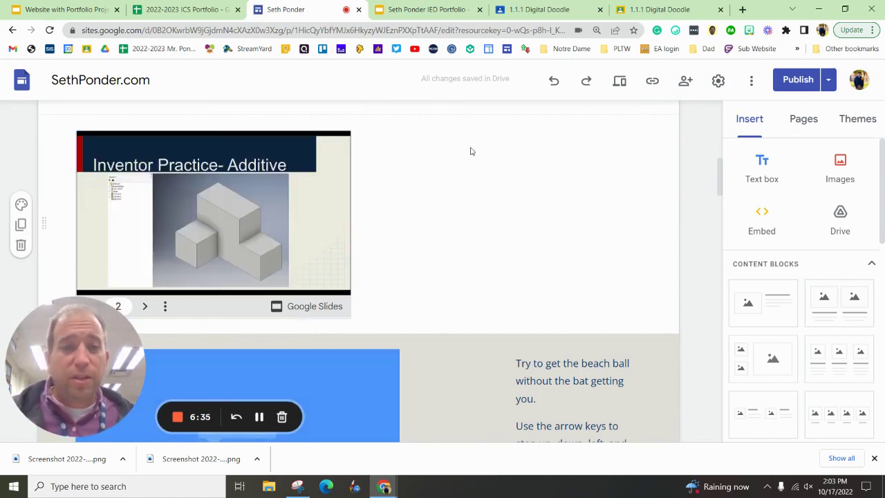
scroll(436, 205, up, 20)
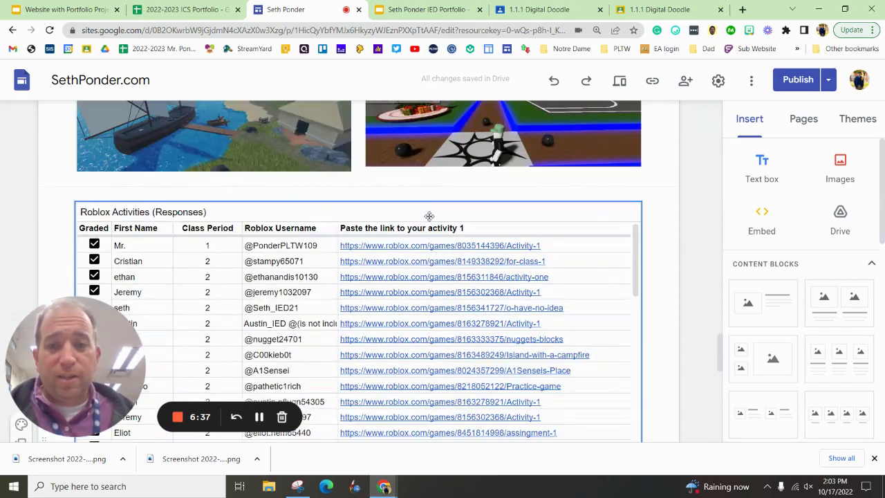
scroll(429, 213, up, 10)
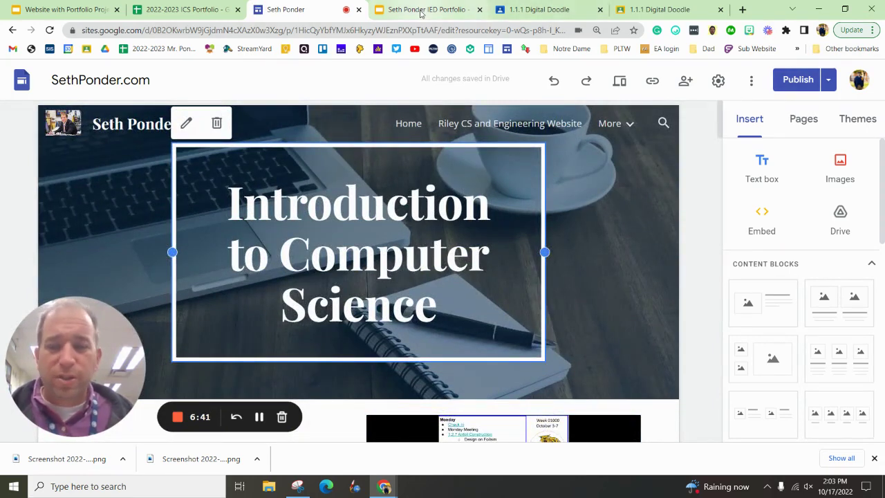
mouse_move(424, 13)
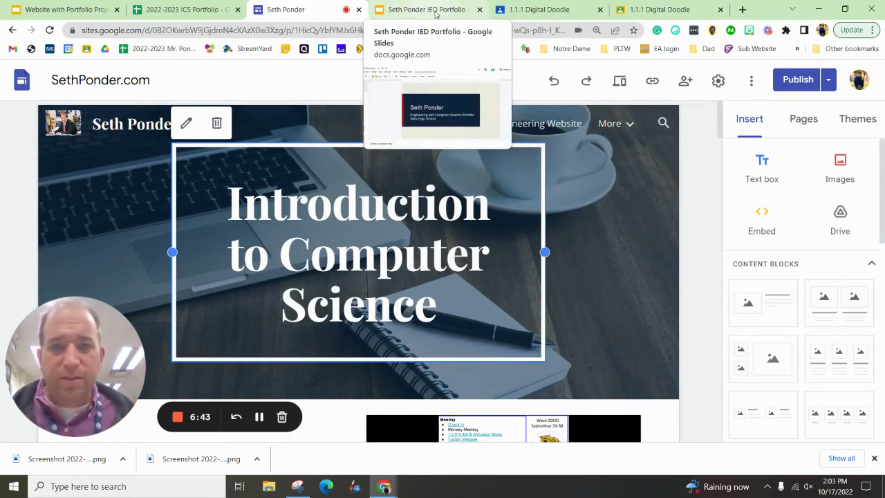
Step: Publish the site, confirming on the Review changes and publish page
click(799, 80)
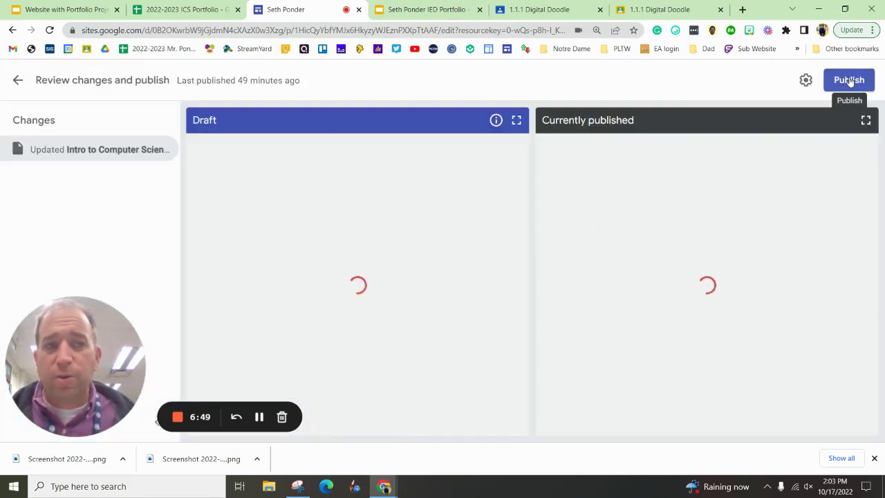
click(849, 80)
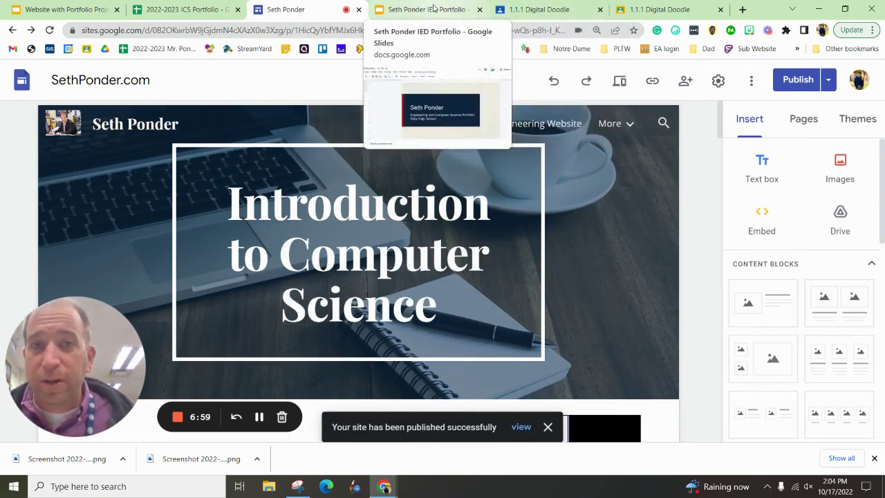
click(547, 9)
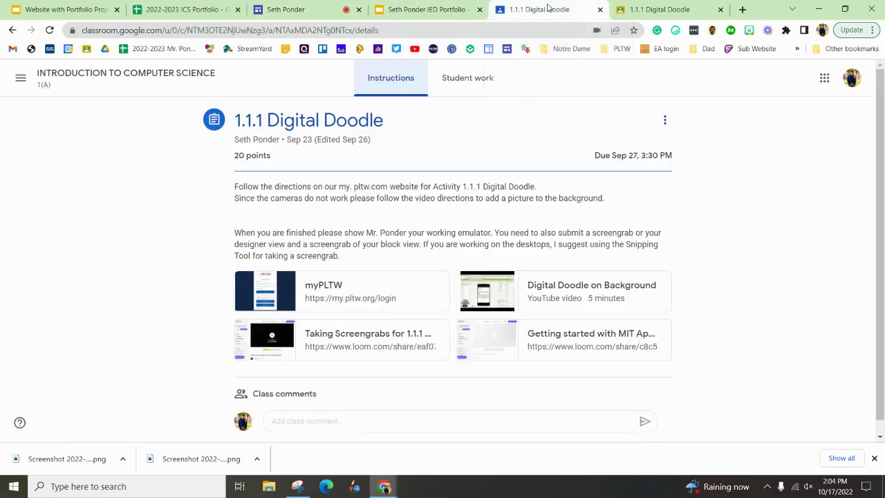
click(280, 9)
scroll(431, 303, down, 10)
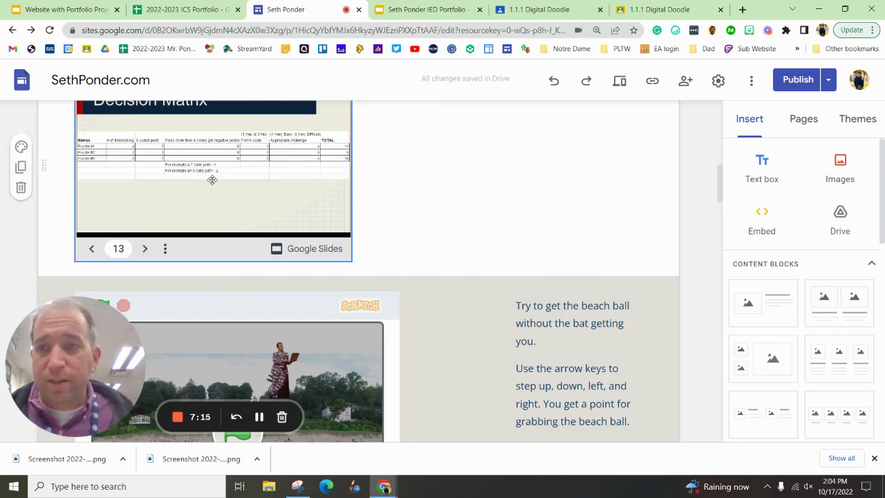
Step: Drag the portfolio deck embed beside the Aerospace Engineering slides under the header
scroll(217, 179, up, 2)
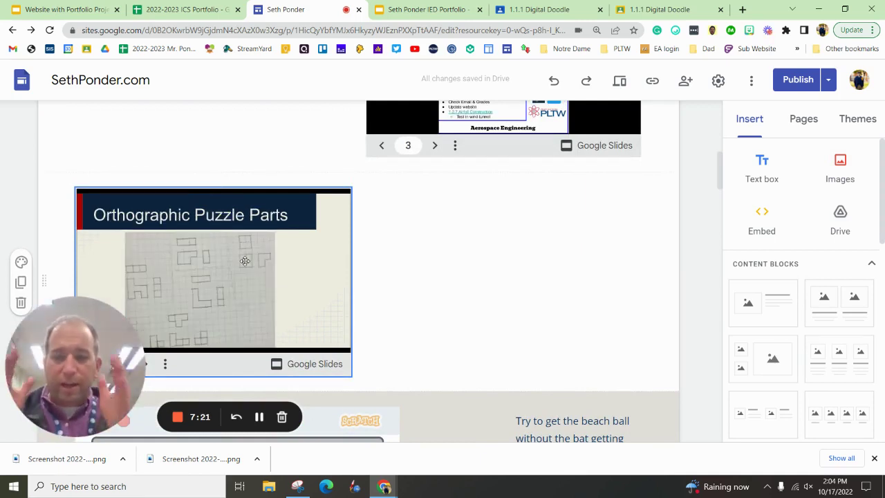
scroll(408, 190, up, 2)
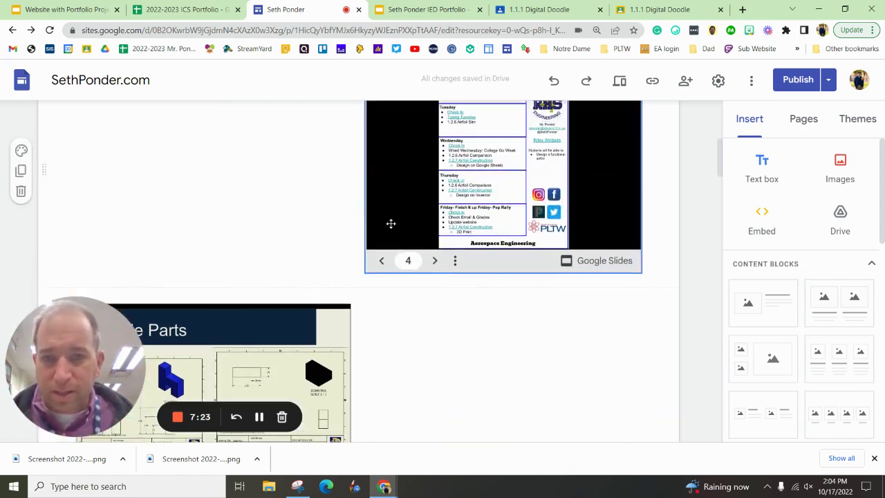
click(401, 250)
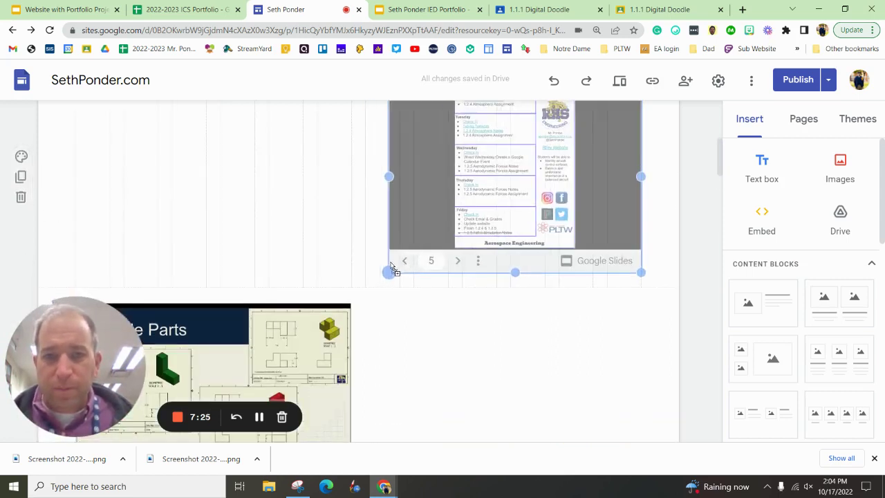
drag(325, 325, 270, 217)
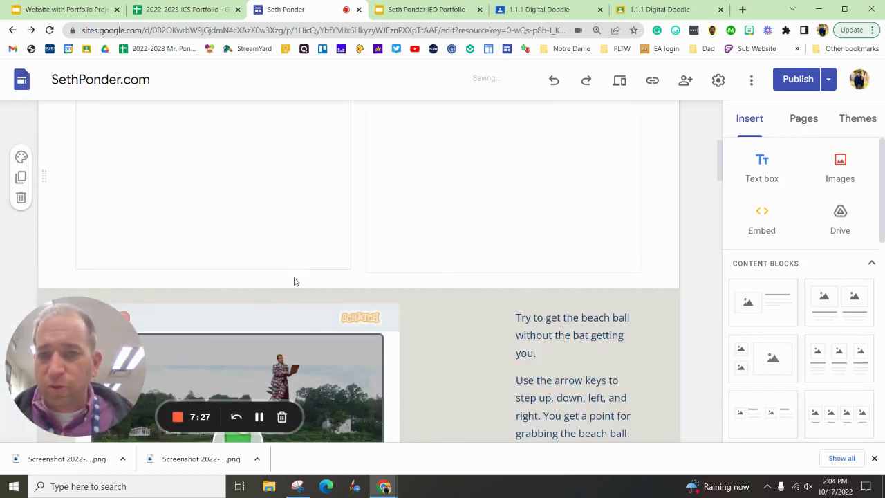
Step: Scroll through the page to check the layout, then switch to the ICS Portfolio spreadsheet
scroll(306, 271, up, 3)
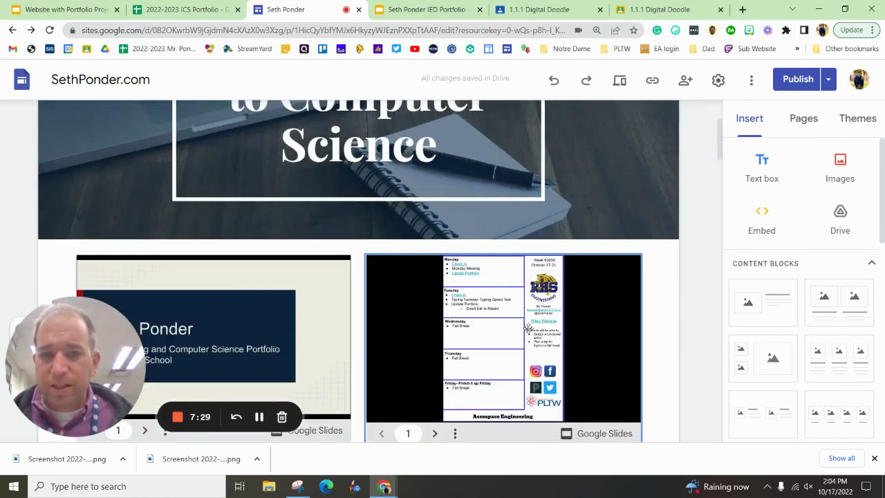
scroll(407, 359, down, 2)
scroll(406, 375, down, 2)
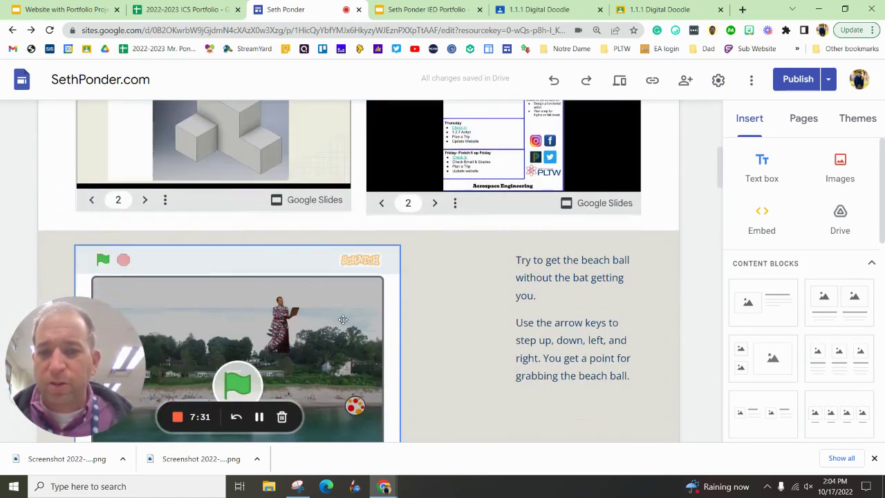
scroll(423, 344, down, 9)
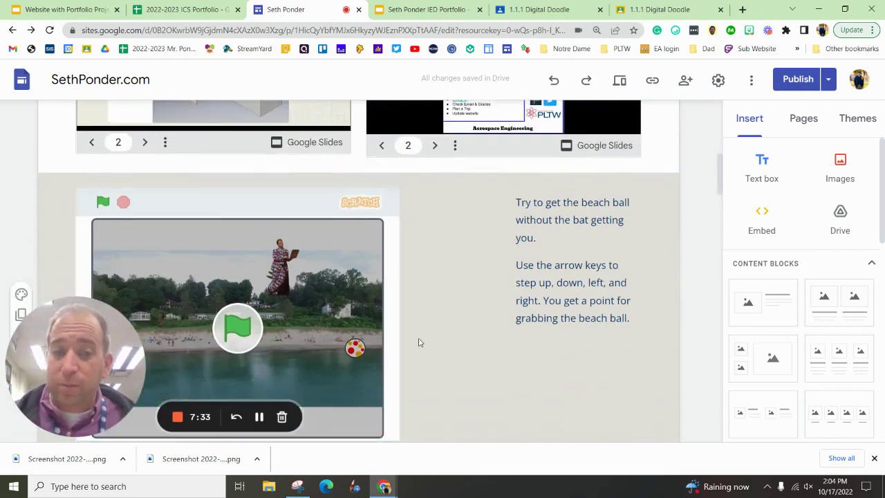
scroll(431, 277, up, 8)
scroll(431, 277, up, 7)
scroll(194, 159, down, 5)
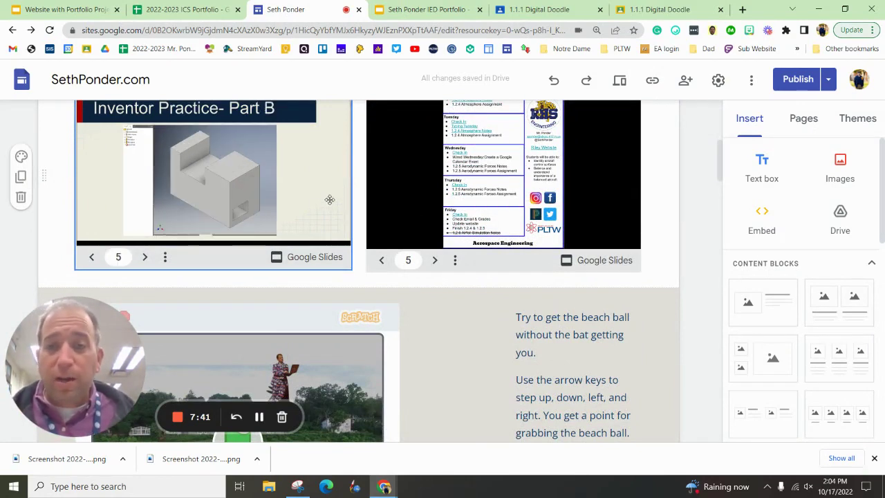
scroll(204, 164, up, 2)
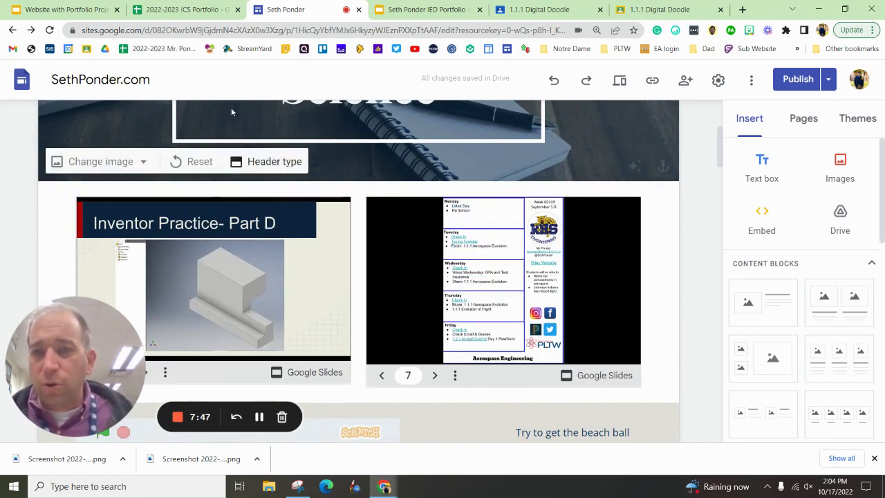
click(185, 9)
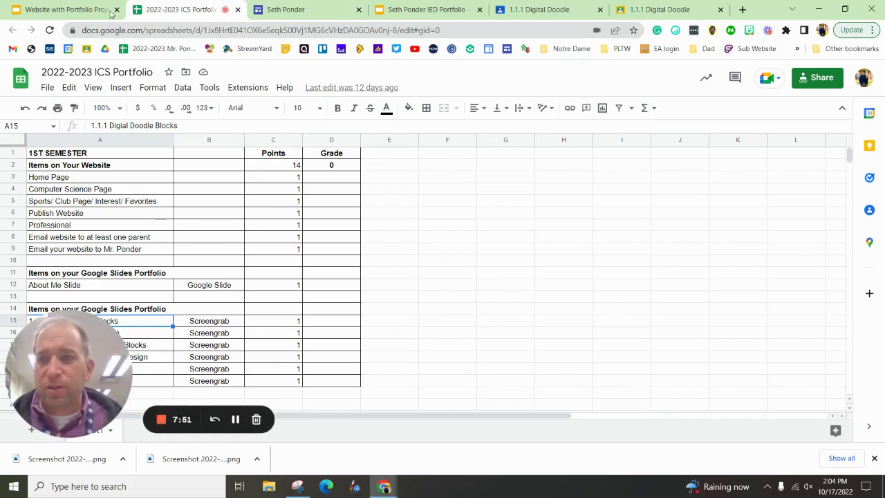
Step: Switch to the Website with Portfolio Project deck at its Rubrics slide
click(76, 9)
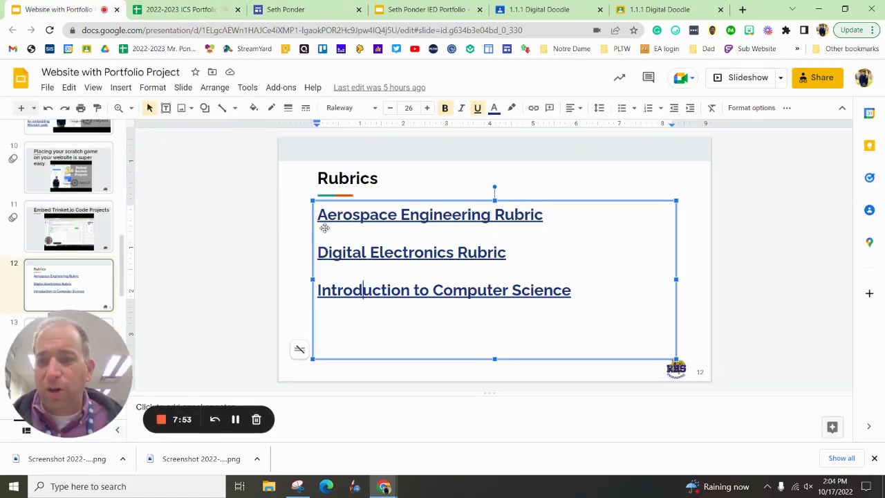